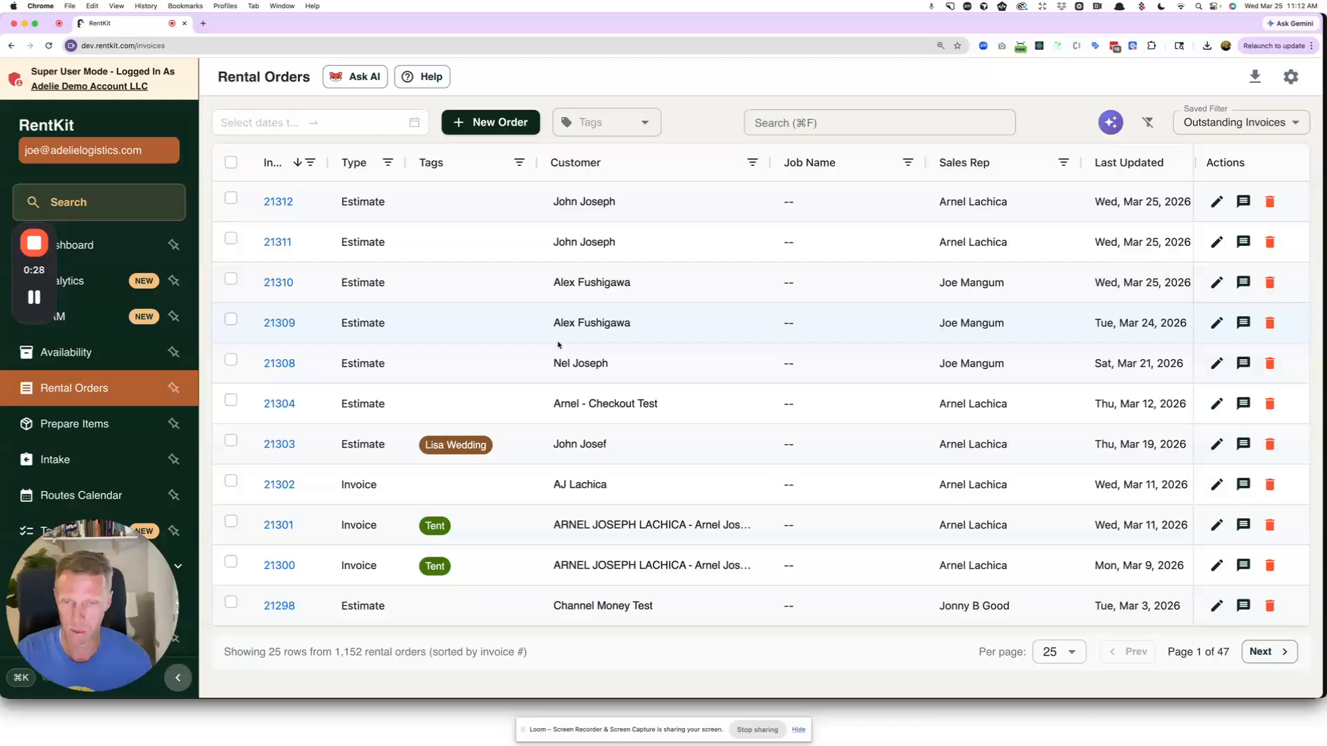
Step: Create a new rental order for the customer 311 The Band - RockRap People
click(492, 122)
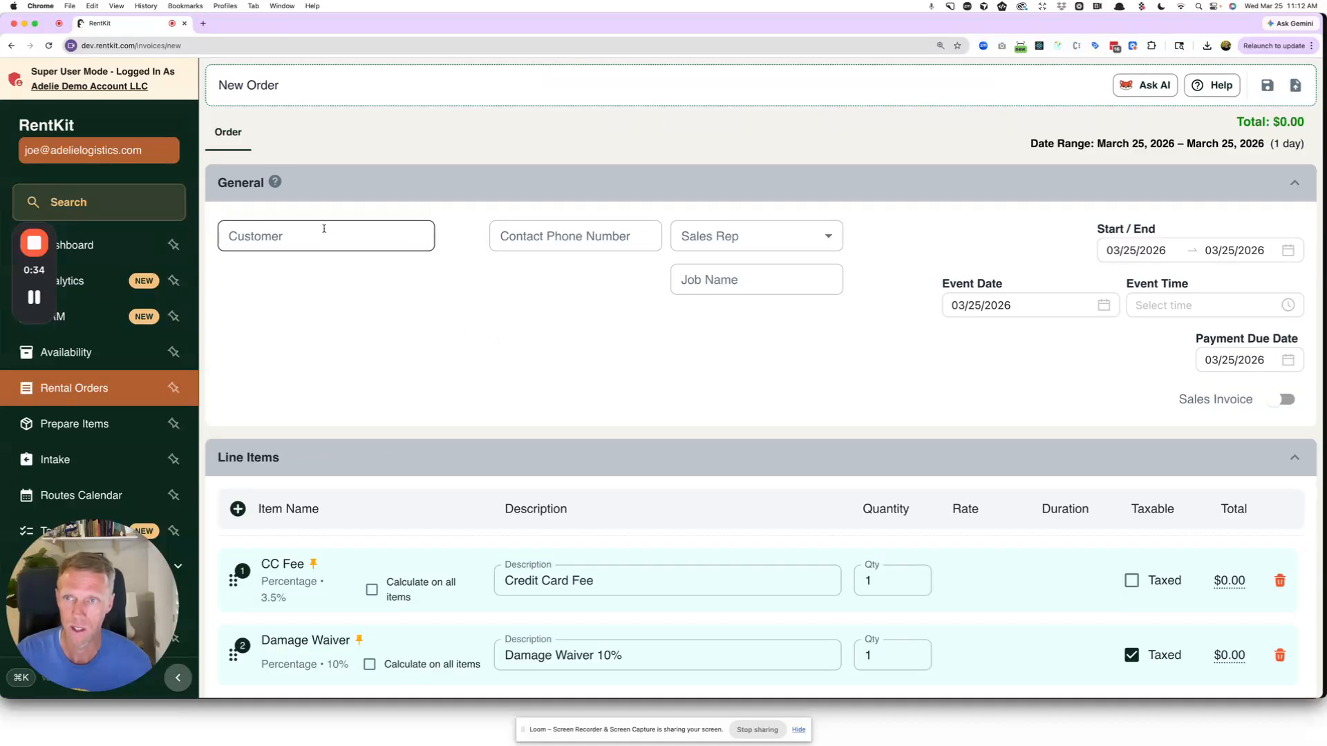
click(325, 234)
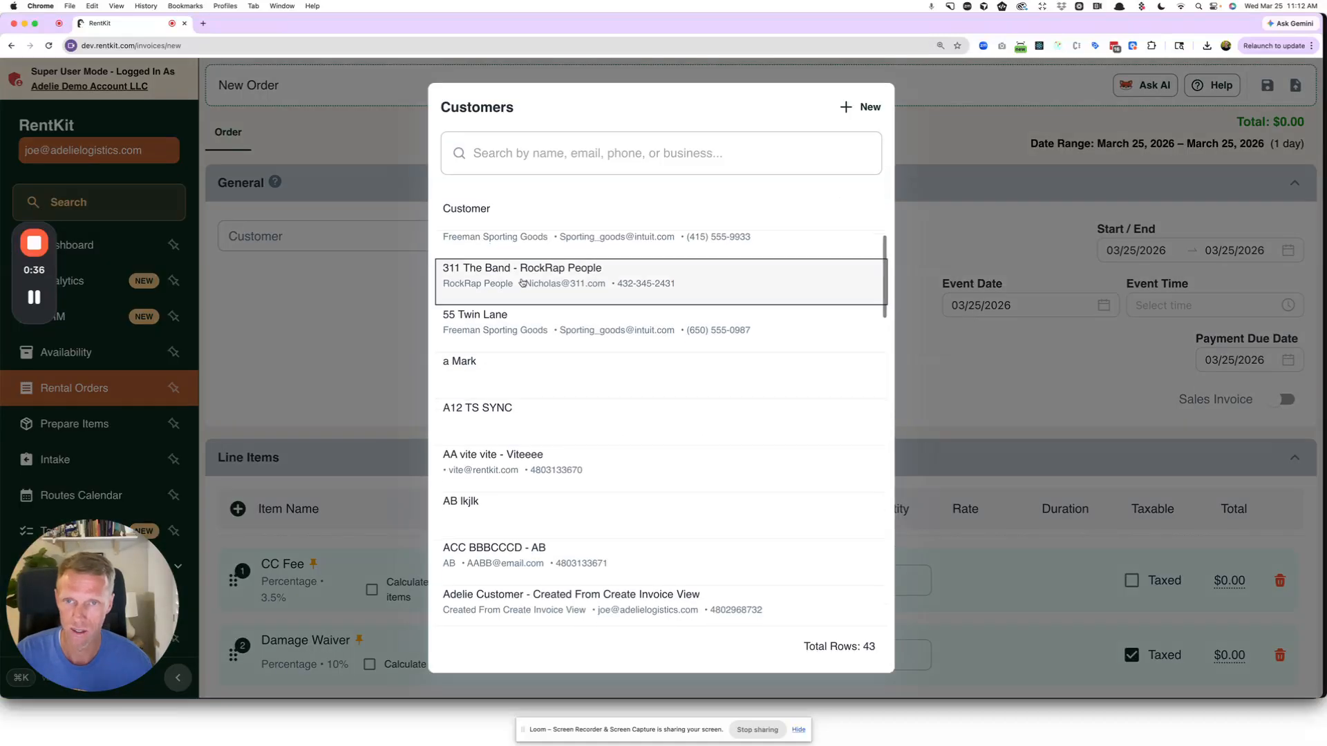
click(568, 291)
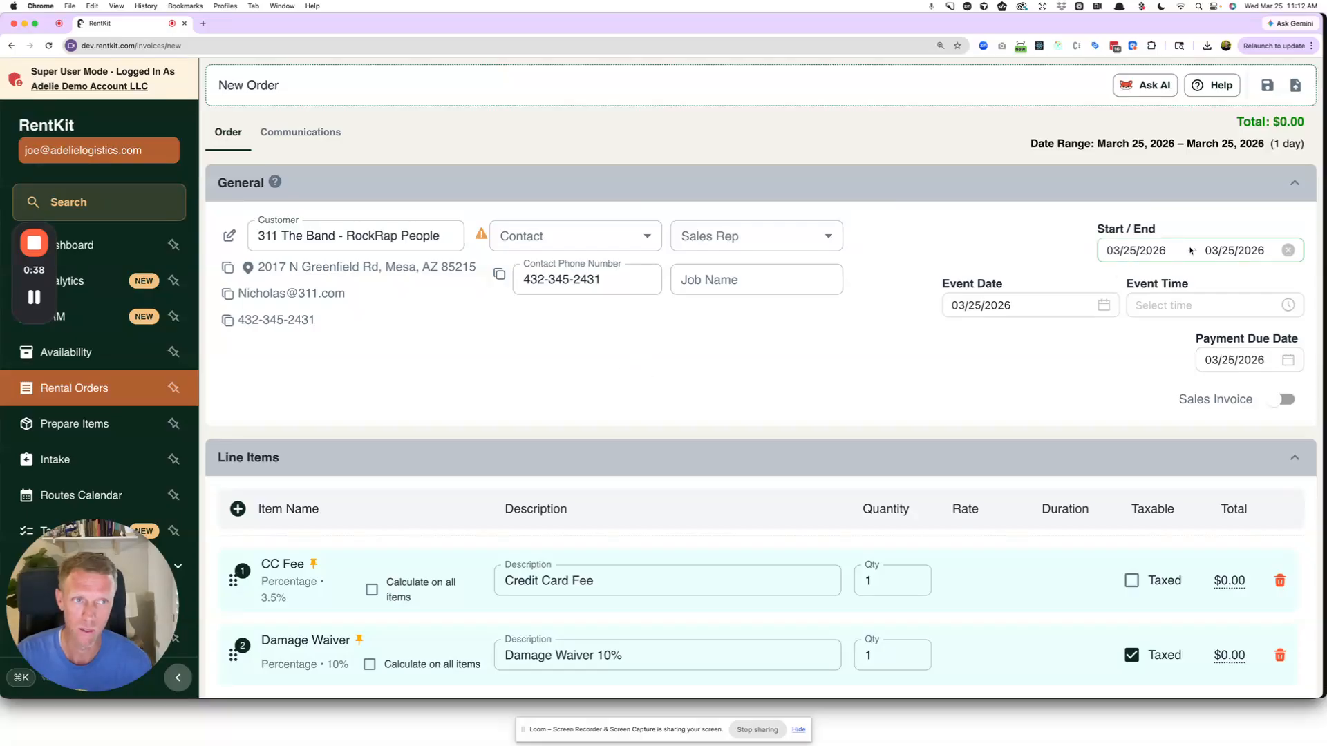
Step: Add an empty container to the order's line items
scroll(731, 438, down, 3)
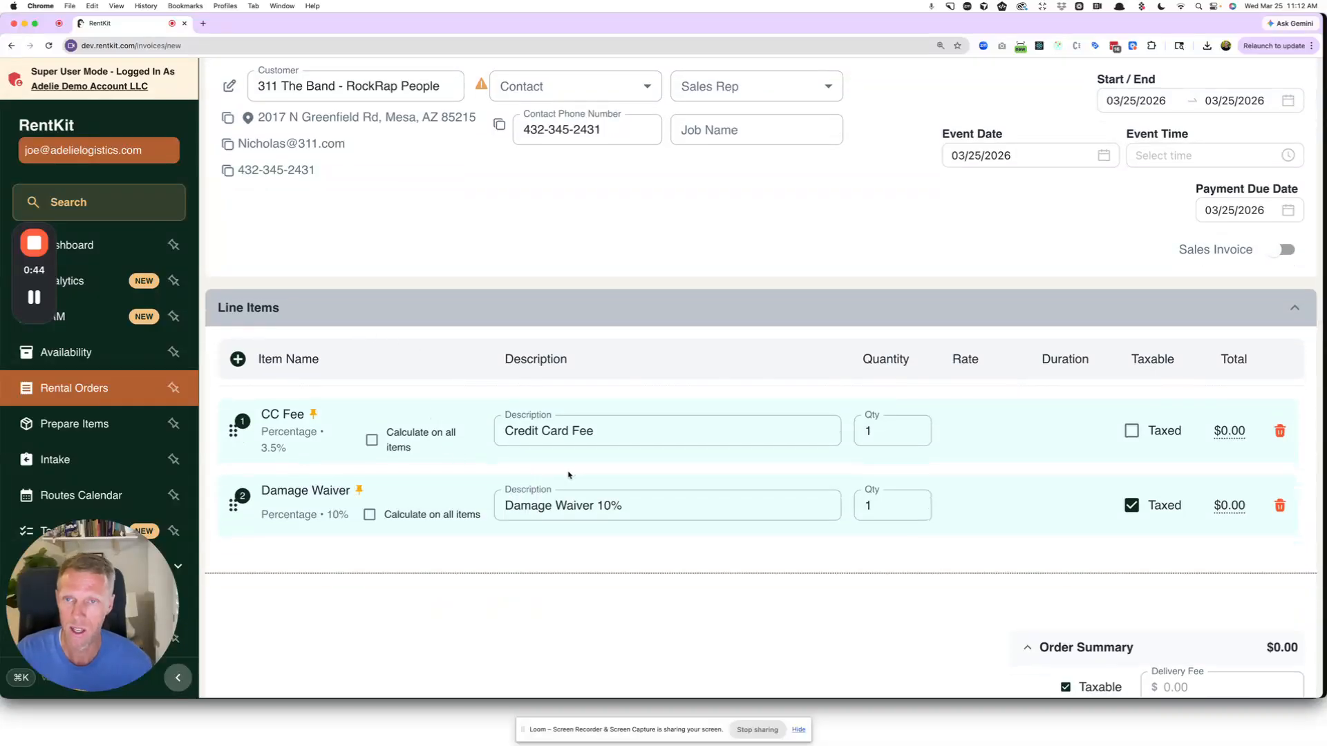
click(273, 363)
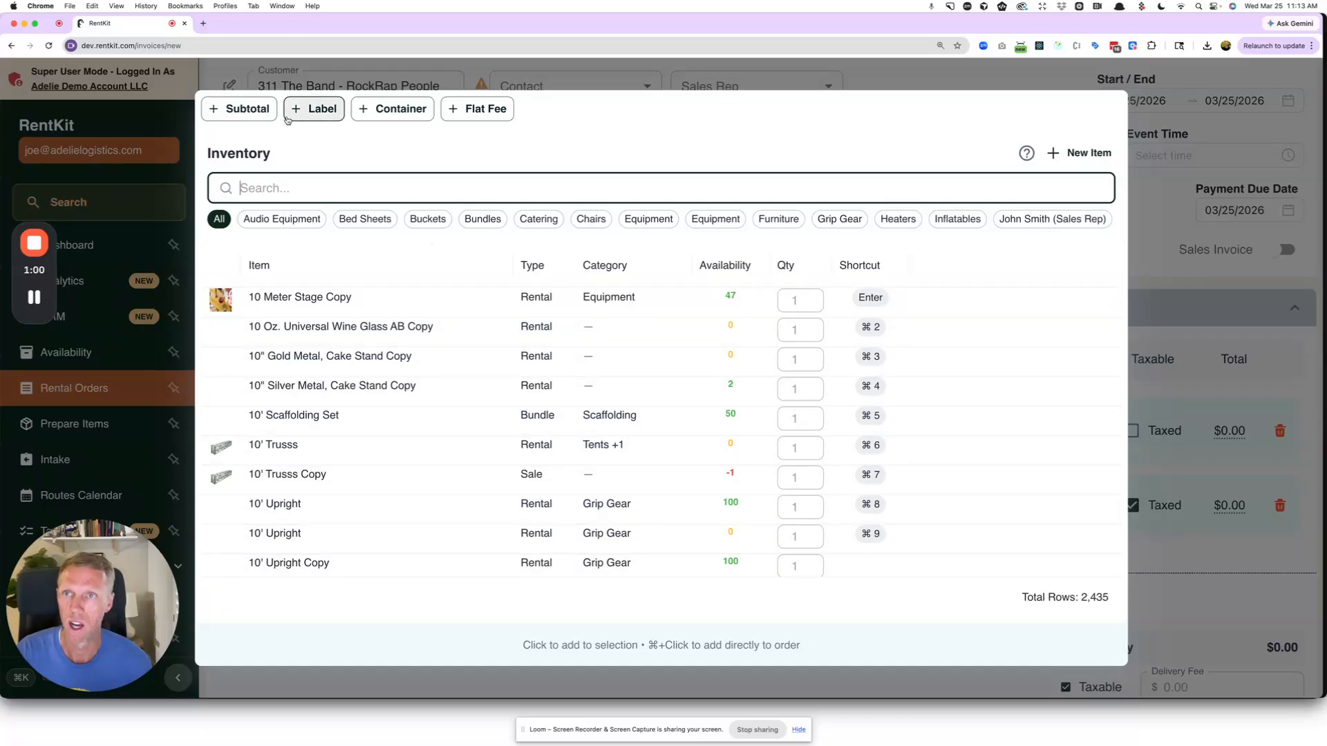
click(408, 112)
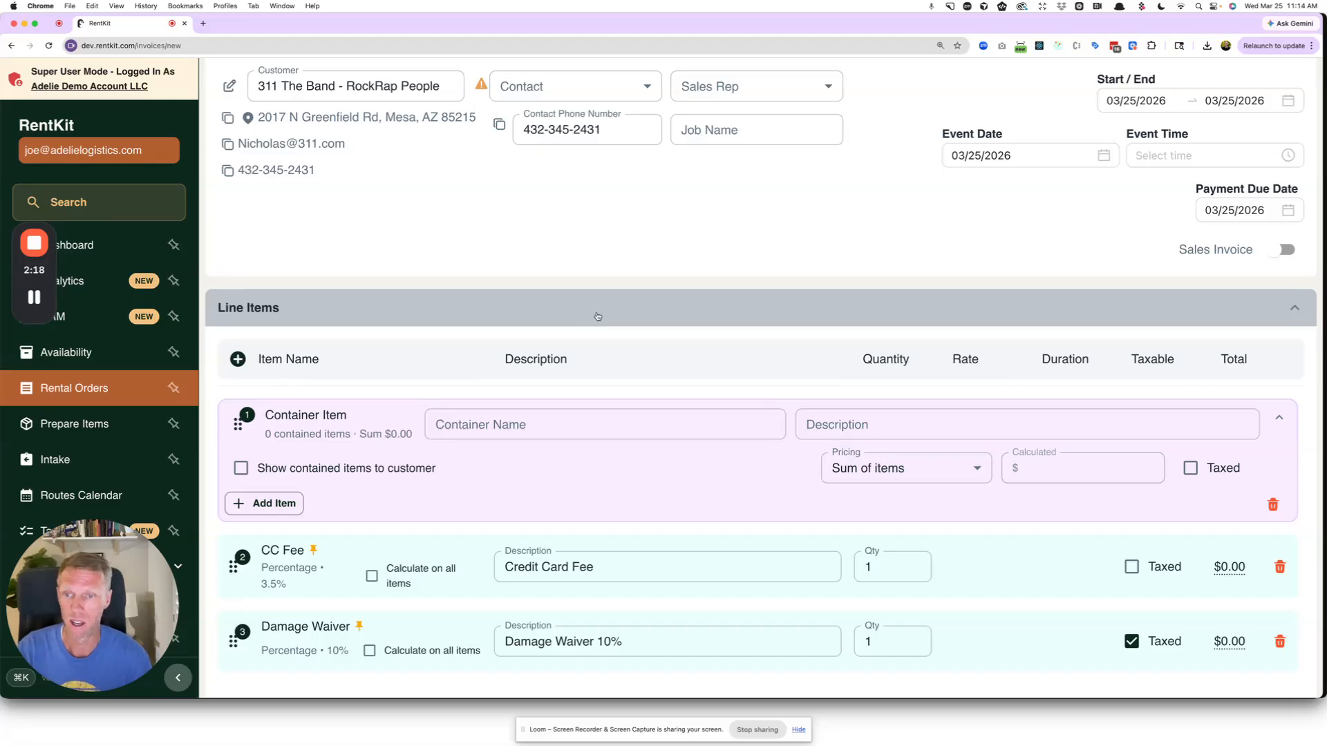
Step: Name the container "Pipe And Drape 10' Section" and describe it as "White and Black Satin"
click(505, 423)
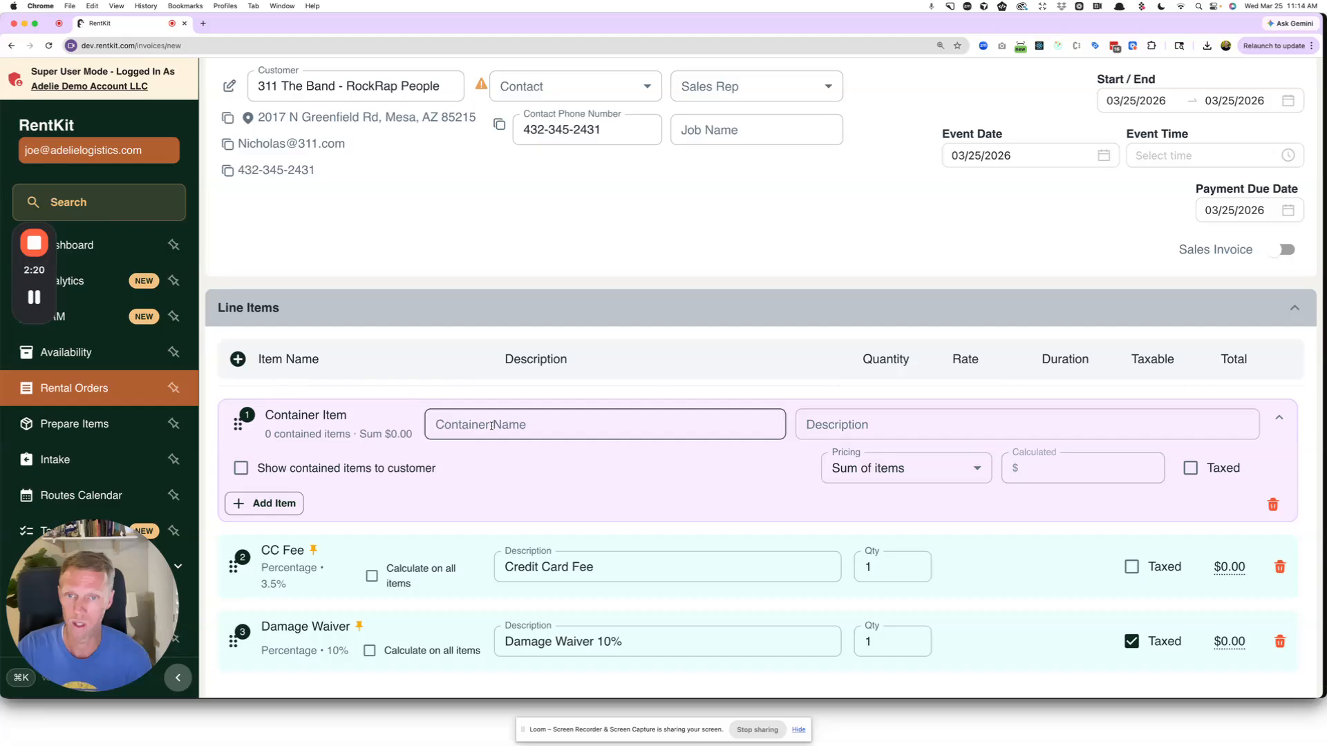
click(491, 425)
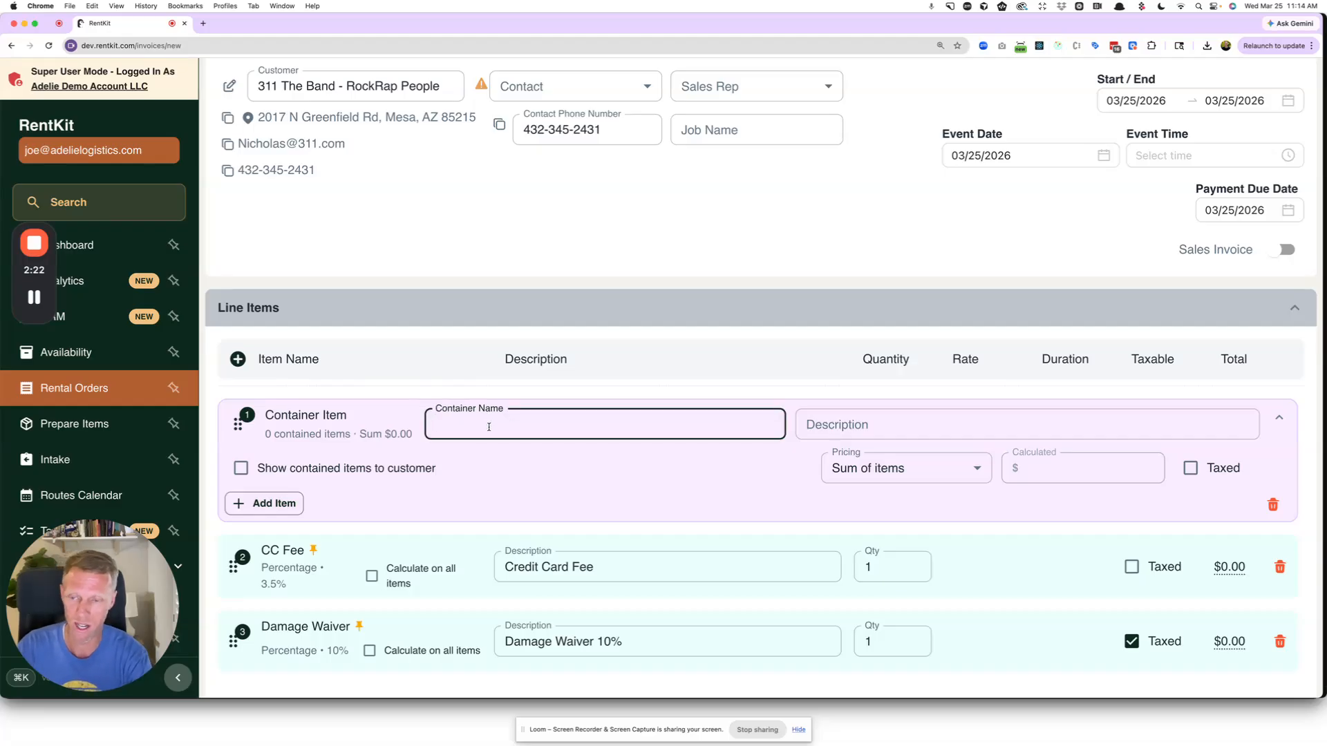
text(Pipe And Drape 10' Section)
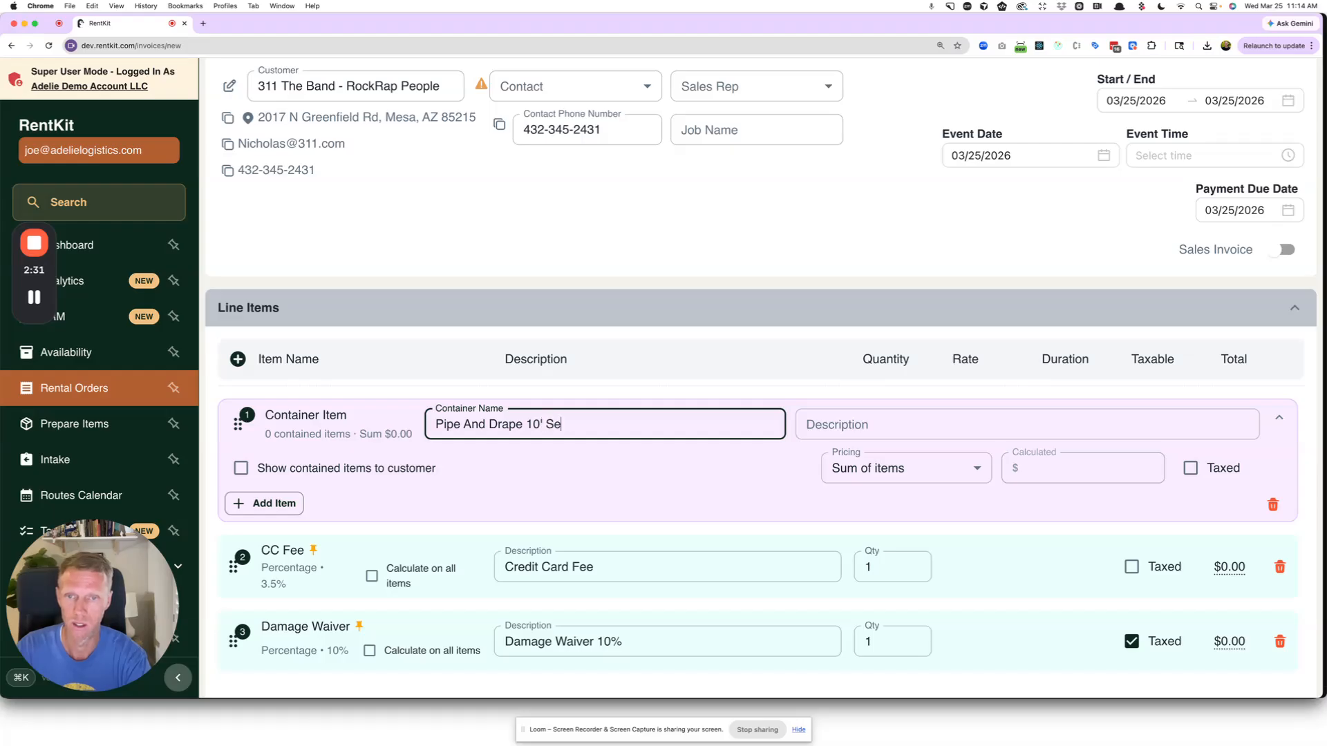
key(Tab)
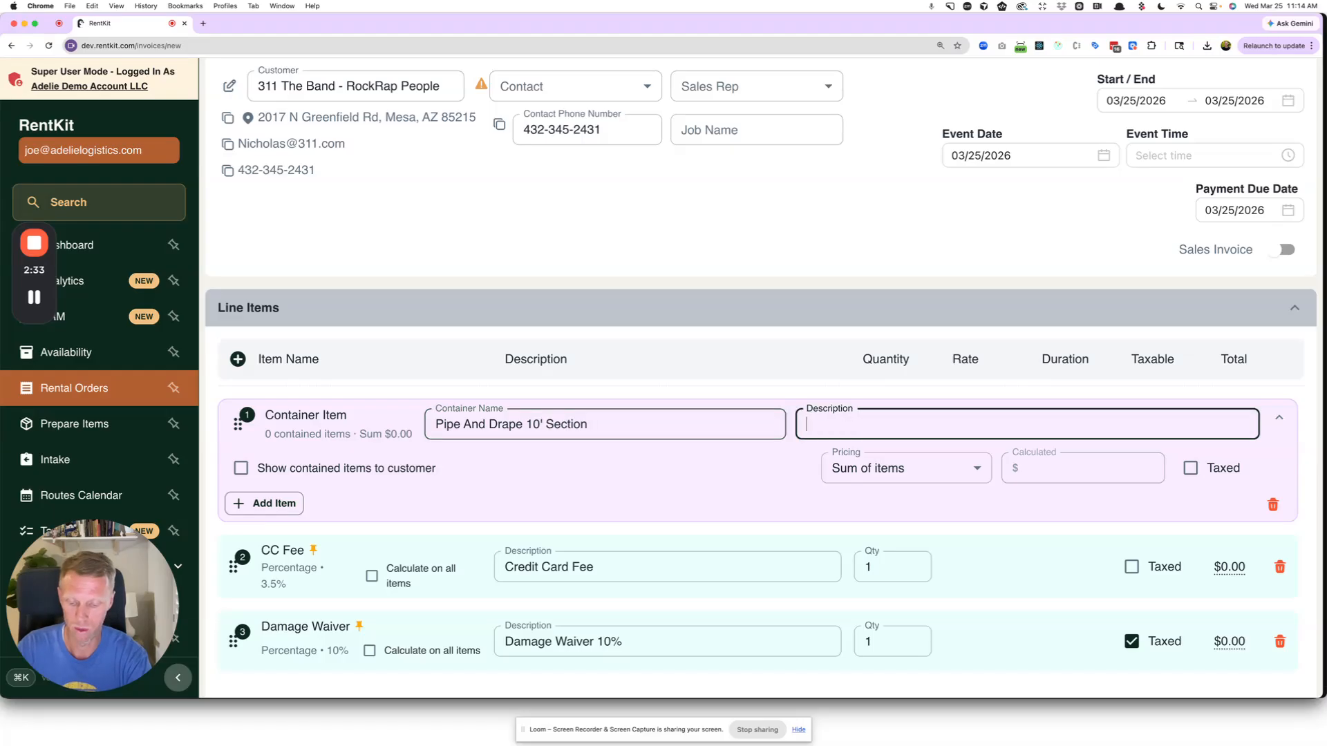
text(White a)
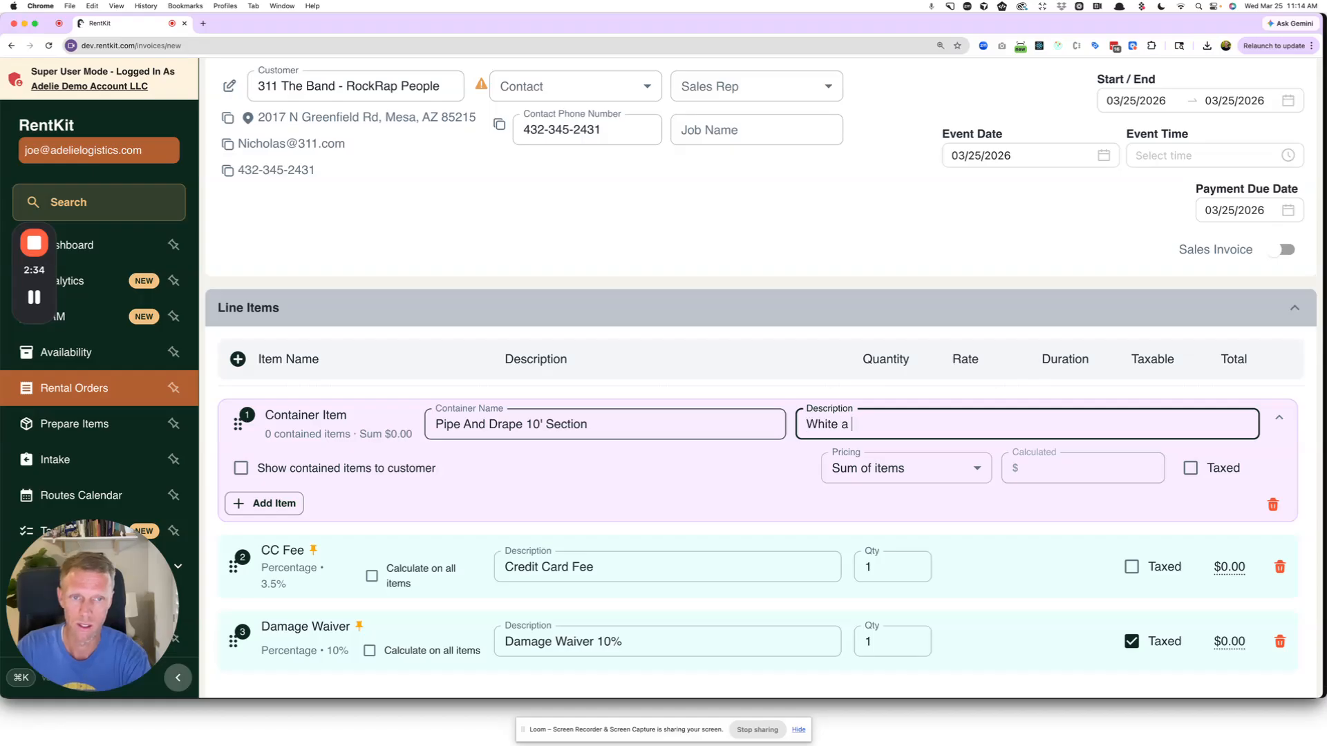
text(nd Black Satin)
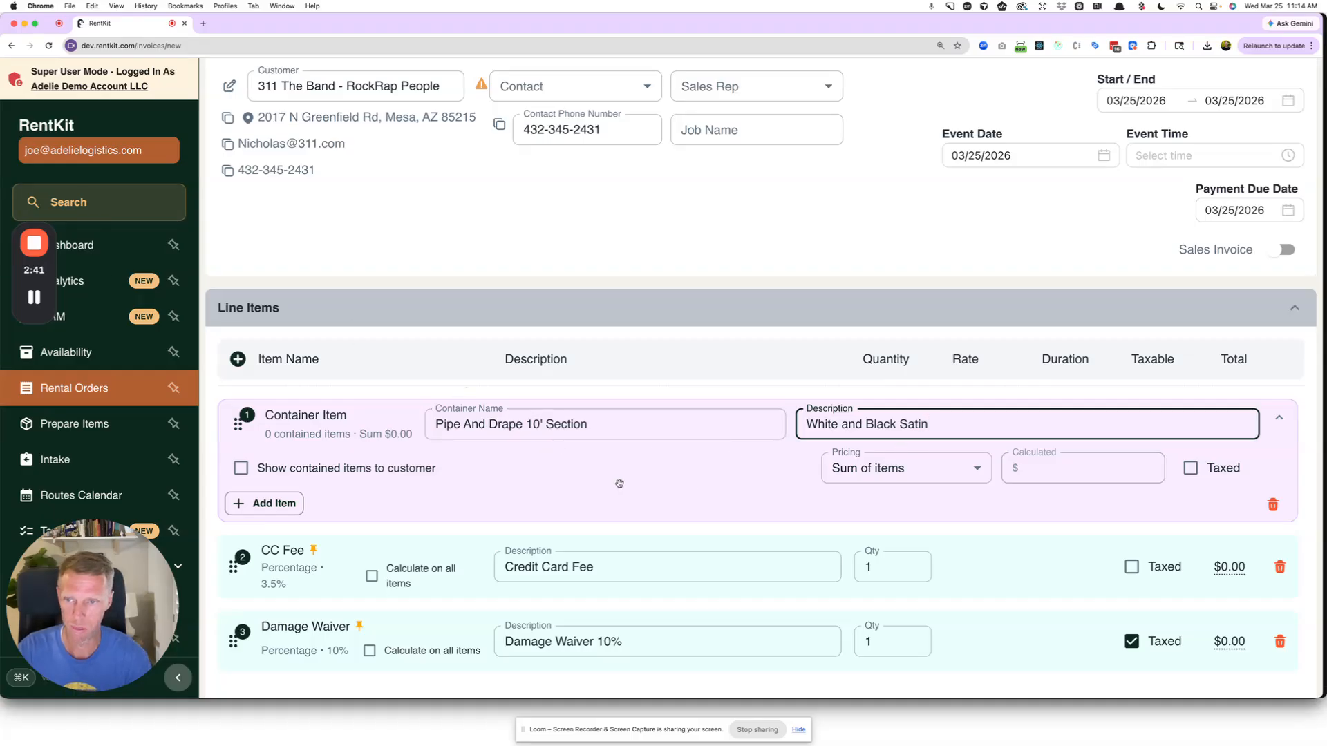
Step: Search the inventory for "base" and select two Base Plate (Pipe Assembly) as contained items
click(265, 505)
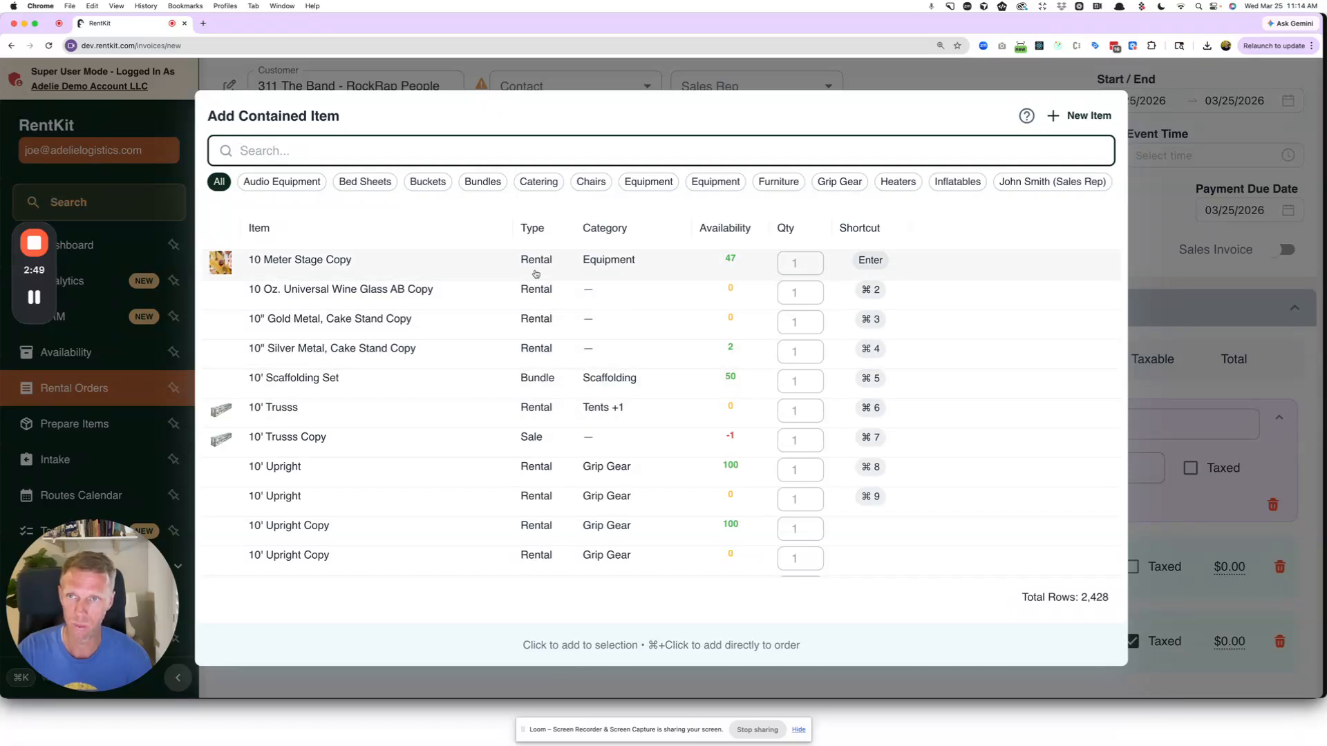
text(base)
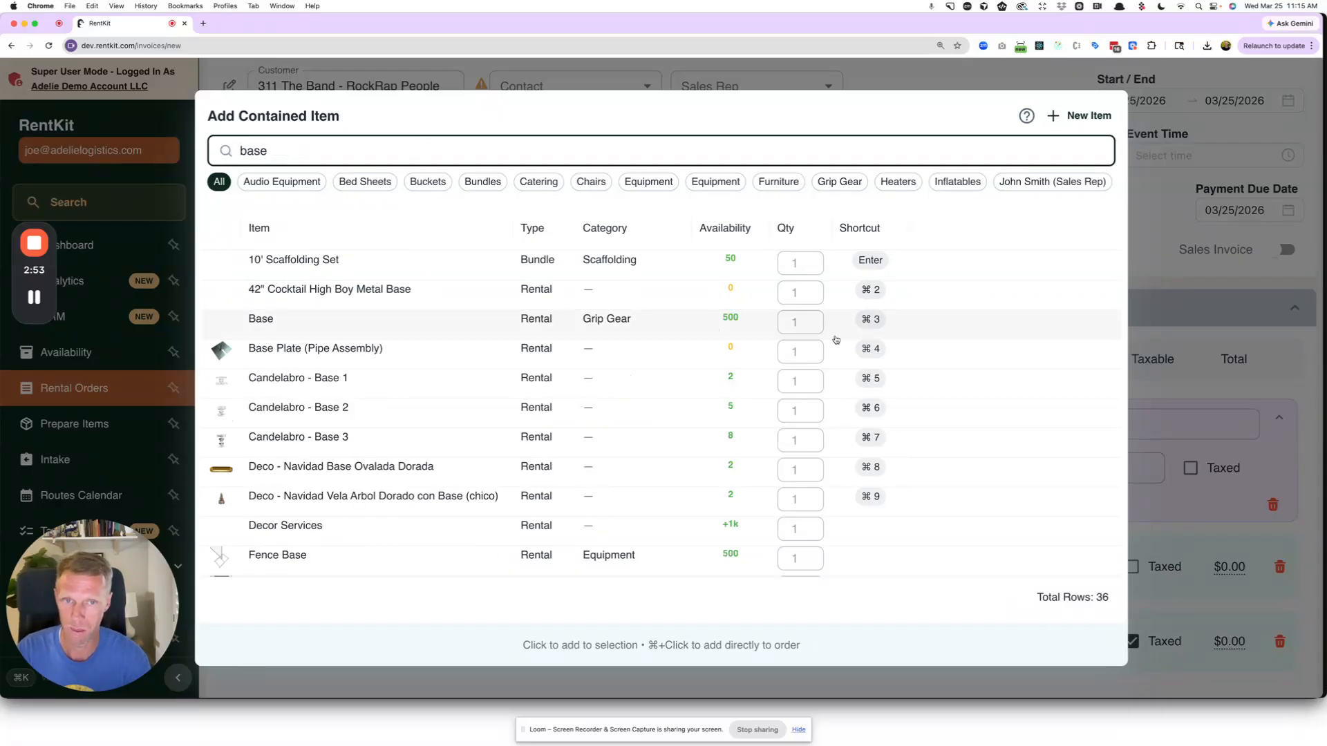
click(816, 348)
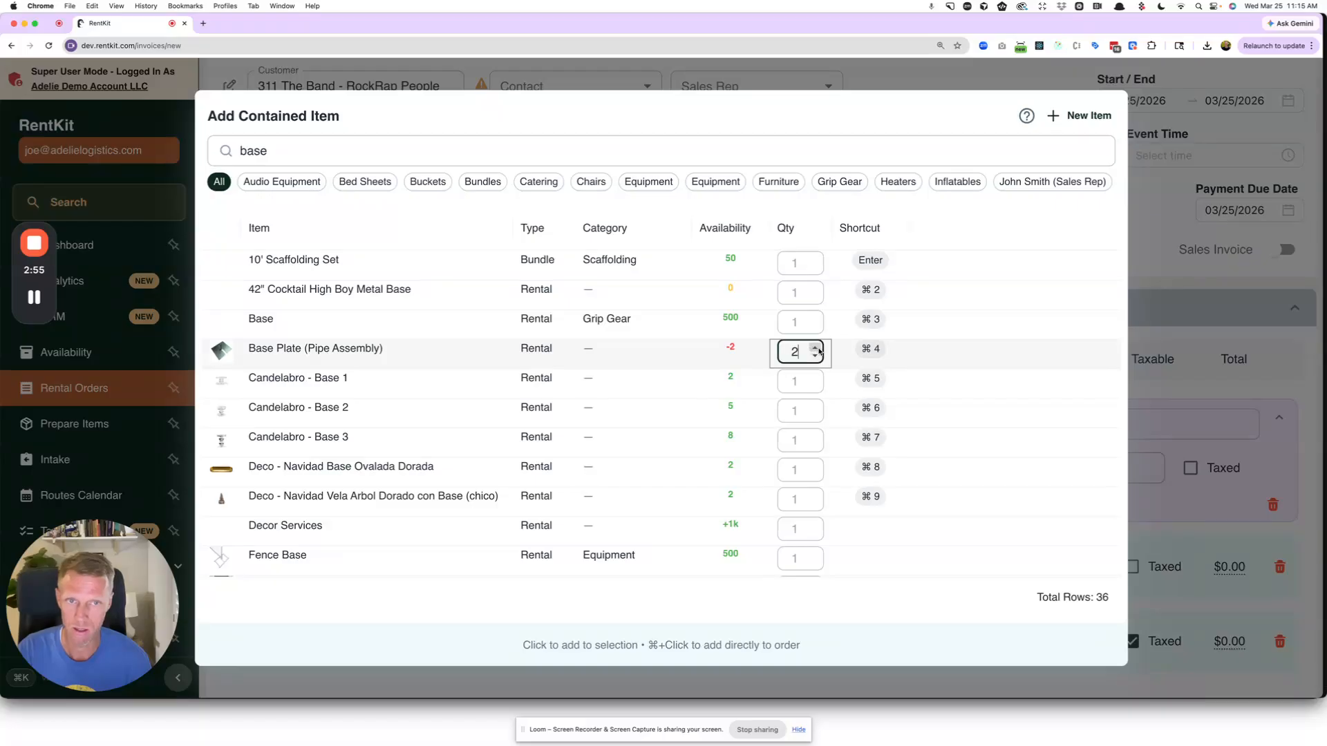
click(658, 358)
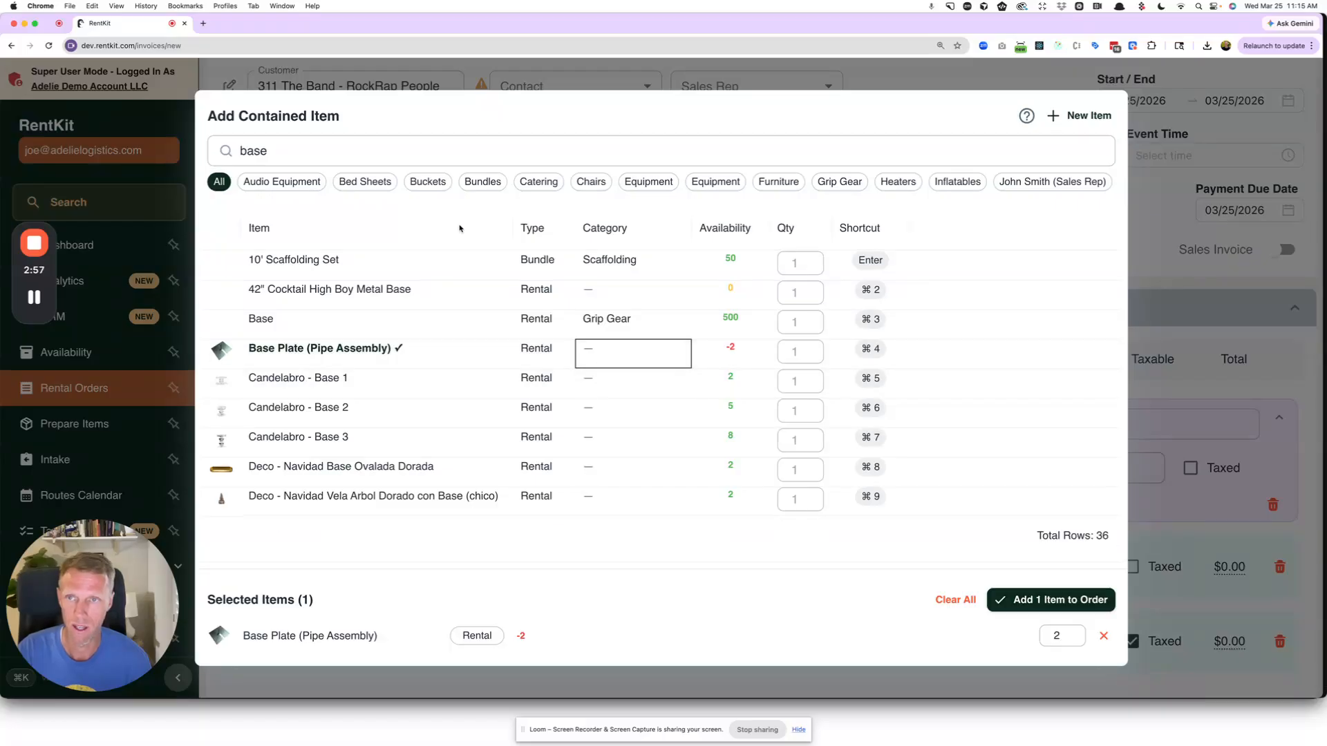
Step: Find the Cross Member 5'-10' Adjustable and include one in the contained item selection
click(225, 151)
text(c)
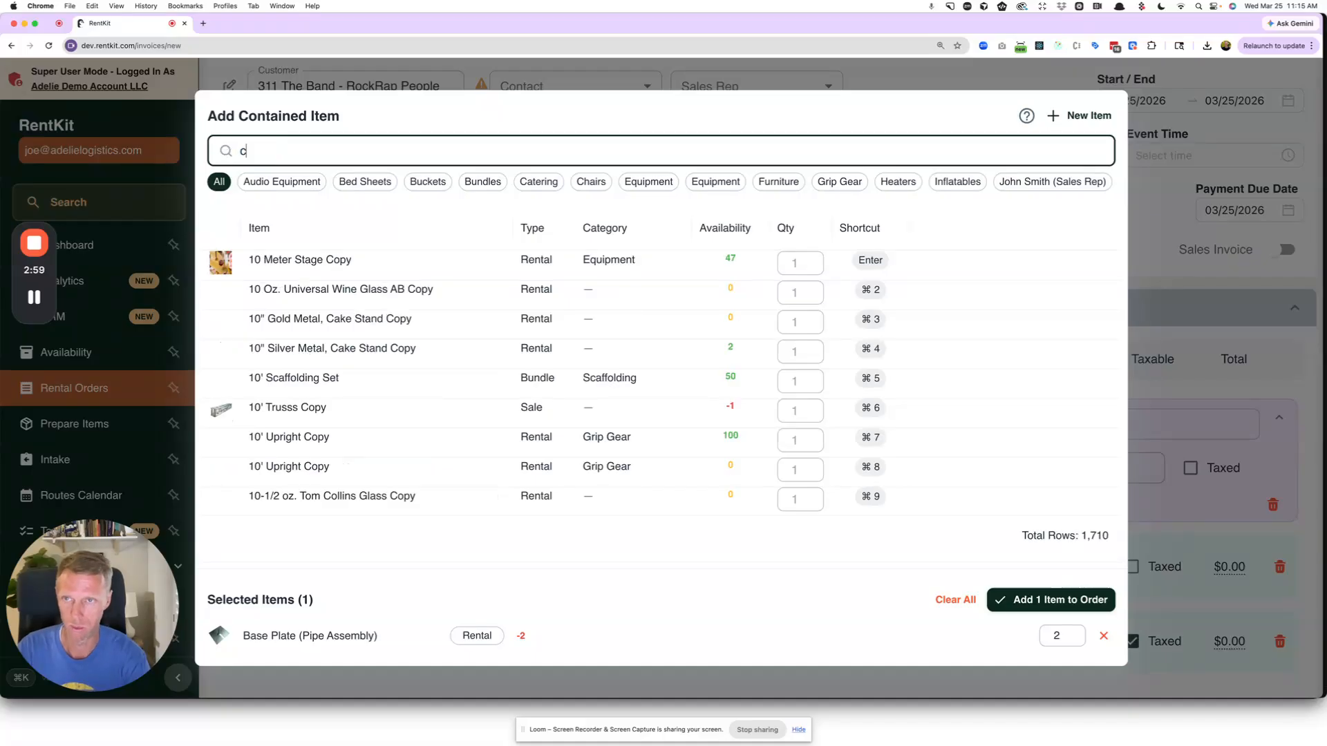
text(ross mem)
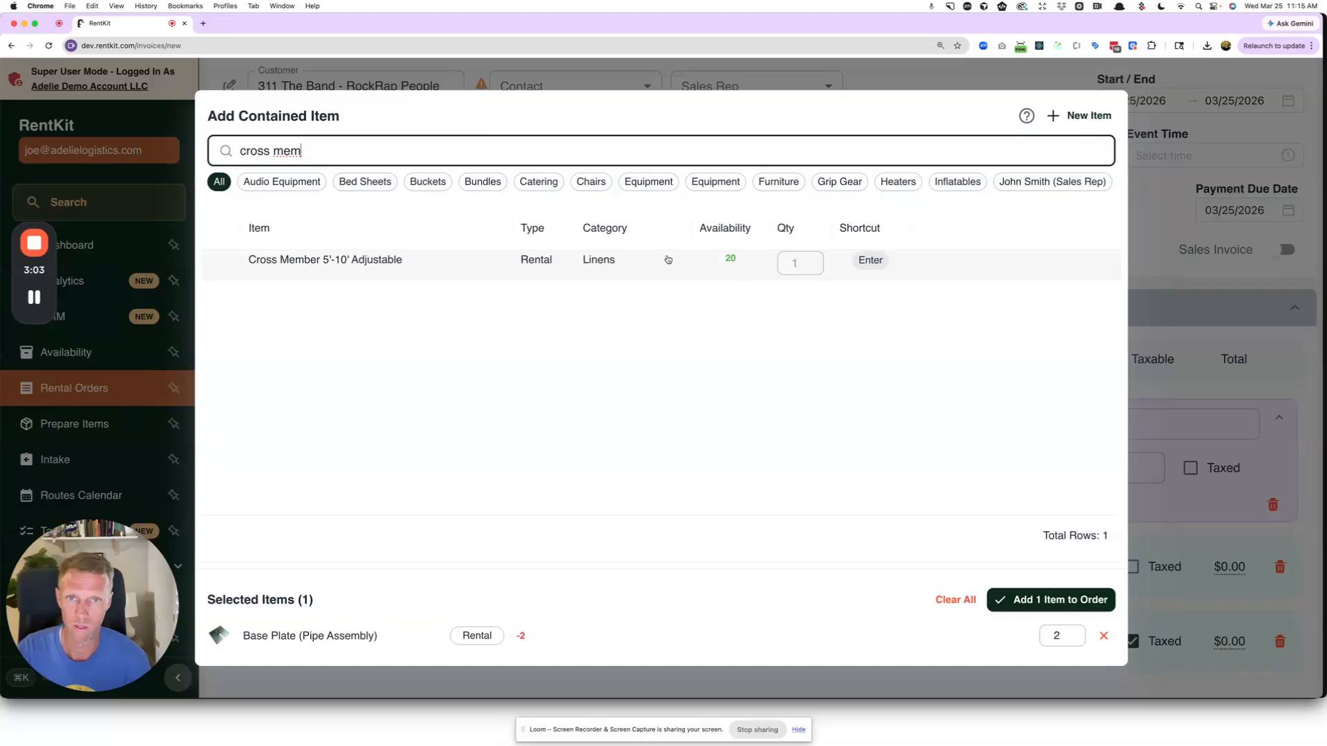
click(628, 260)
Step: Search for "upright" and include one available 10' Upright in the contained item selection
drag(320, 151, 234, 154)
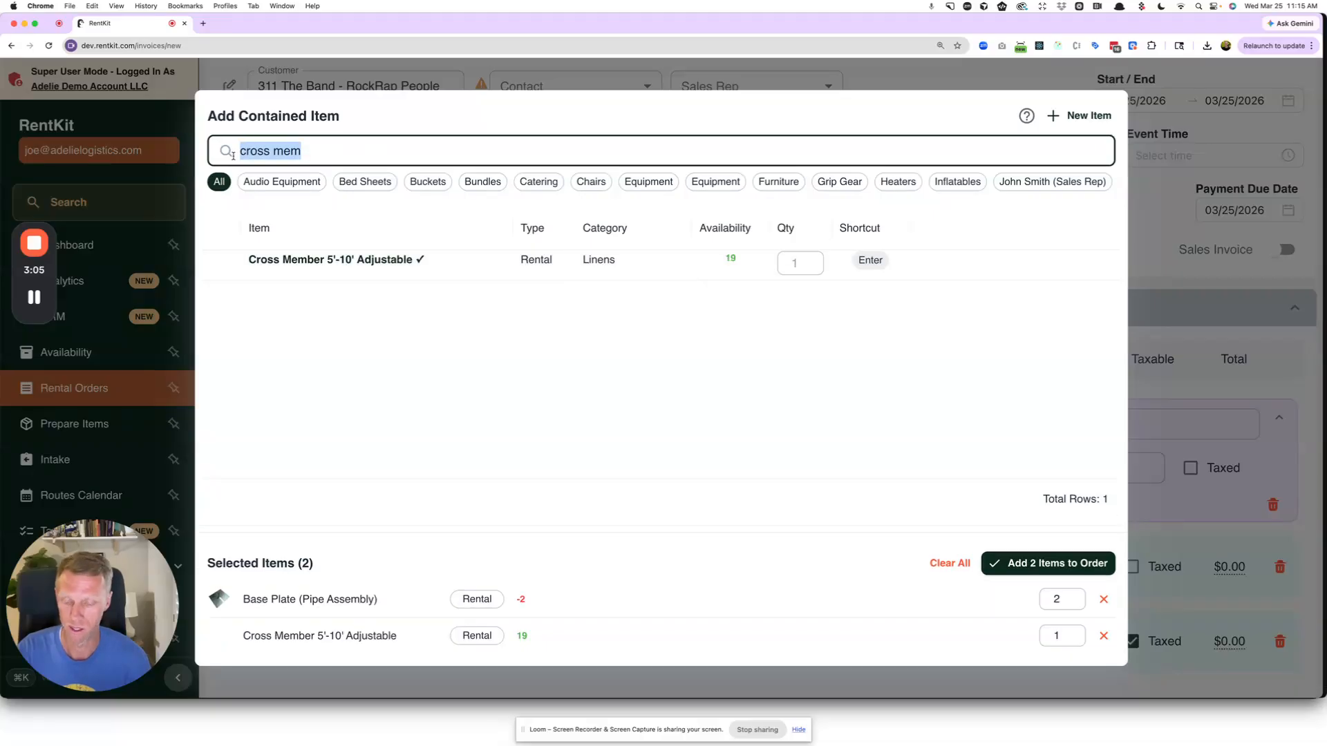
text(upright)
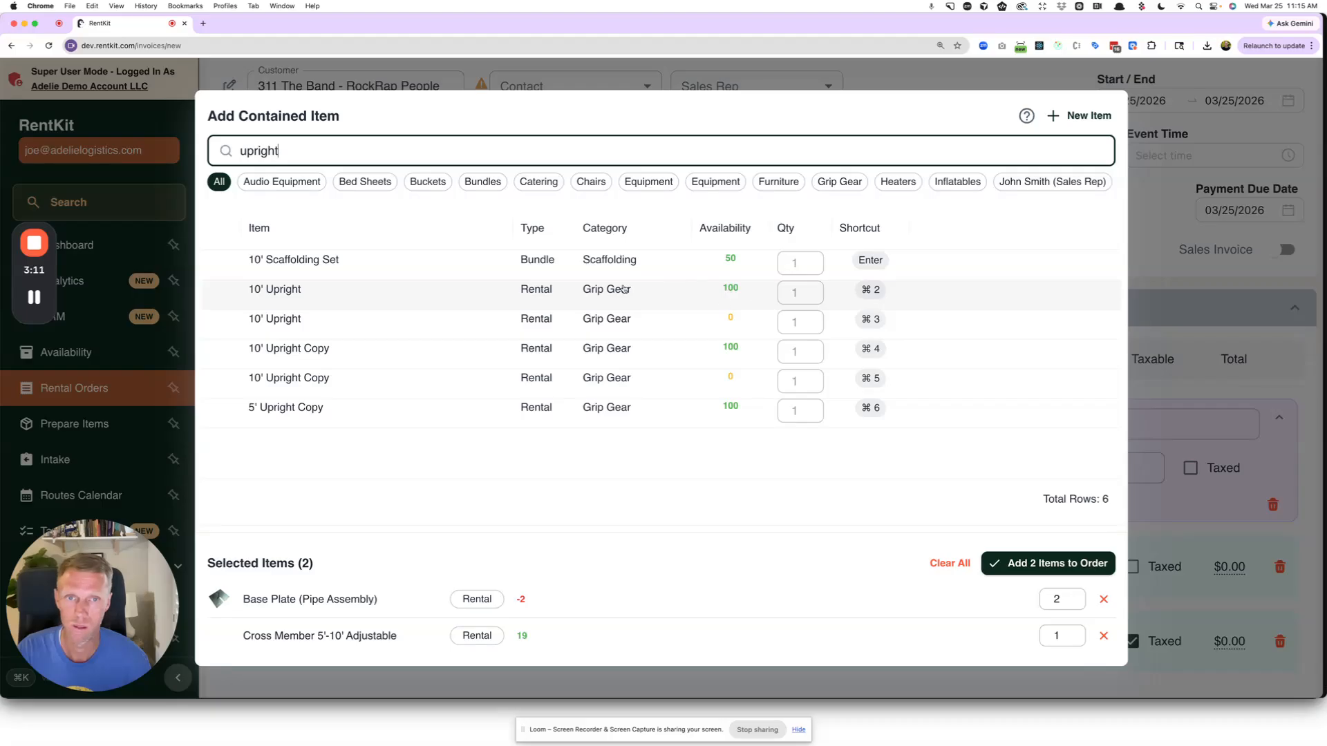
click(814, 289)
click(444, 289)
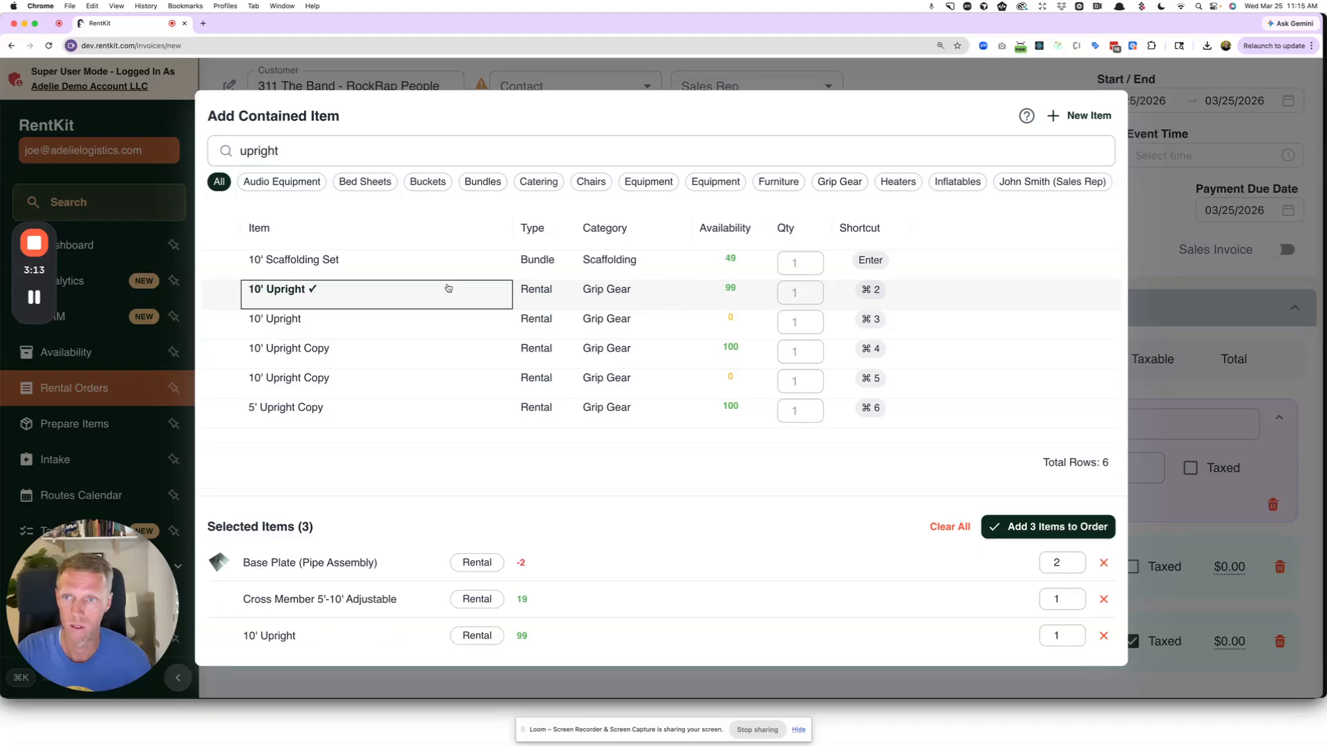
Step: Select three 5' x 10' Black & White Drape, Satin and add all selected items to the container
drag(284, 151, 197, 157)
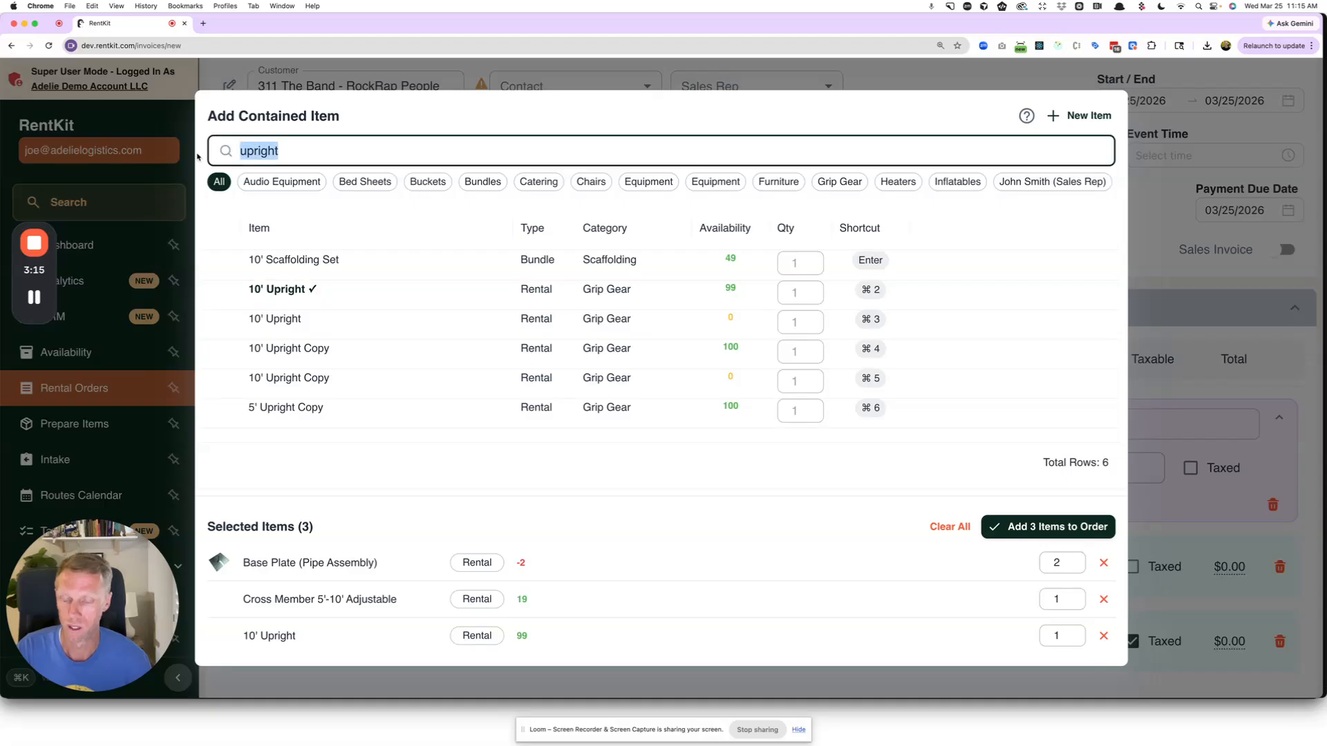
text(drape)
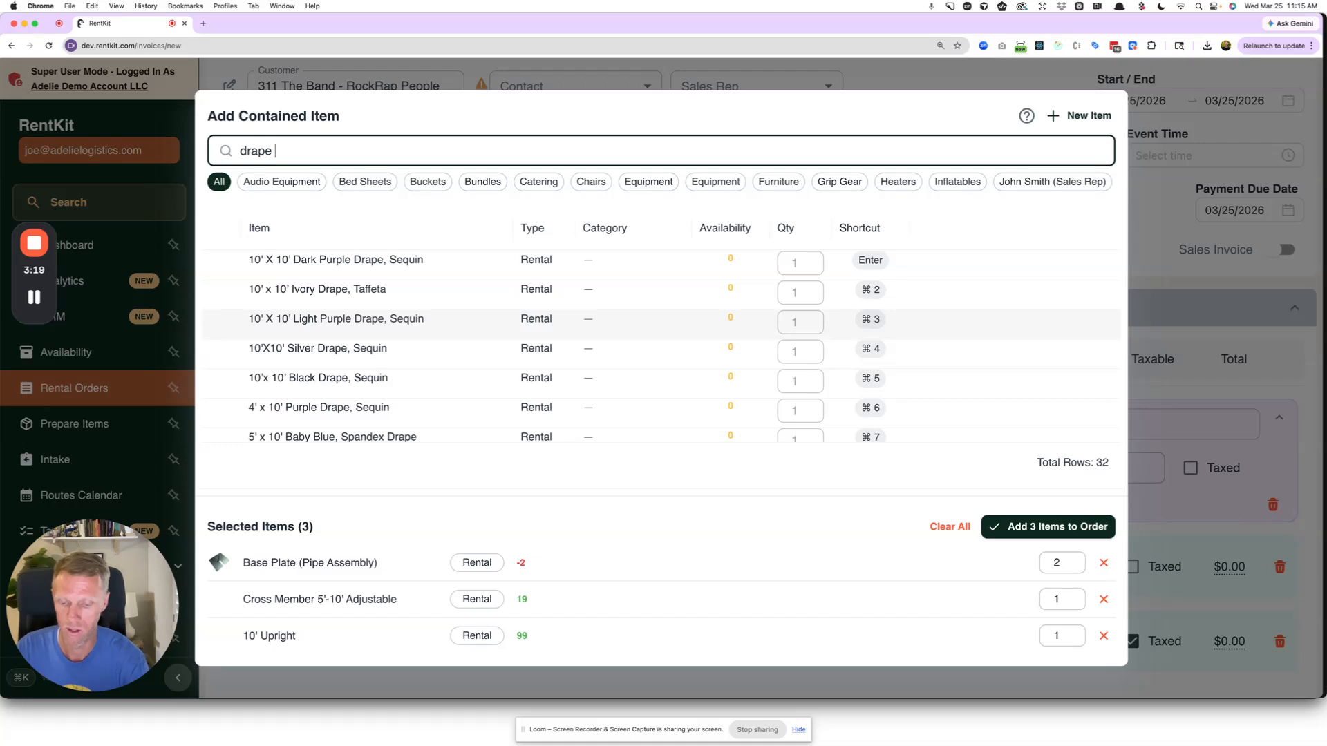
text( white)
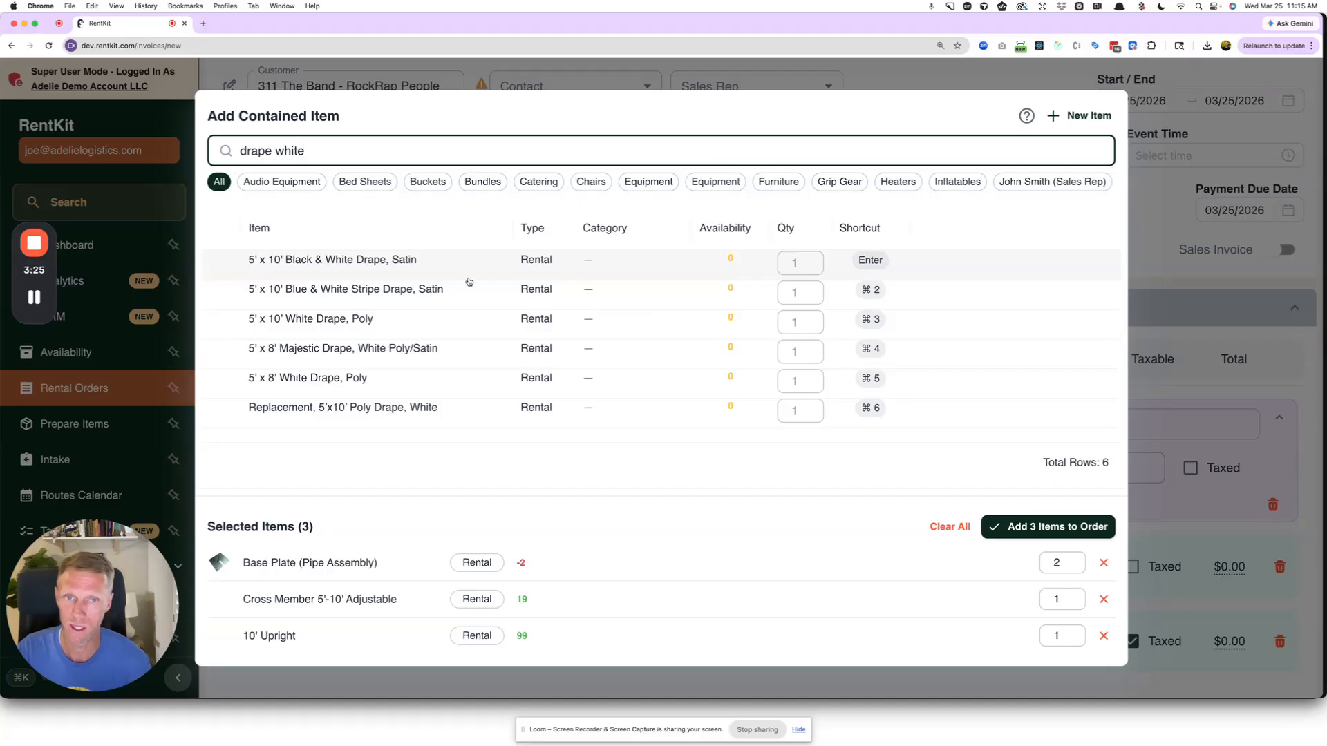
click(815, 259)
click(815, 259)
click(674, 264)
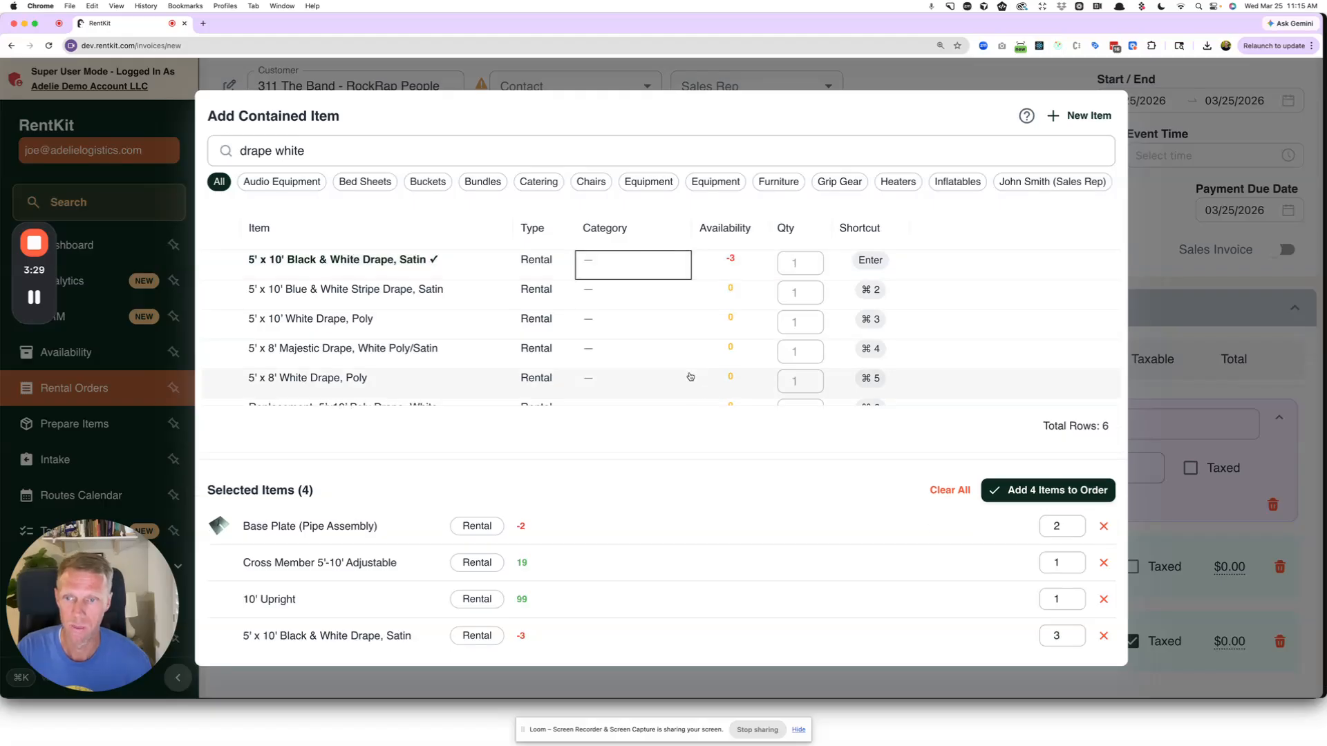
click(1071, 492)
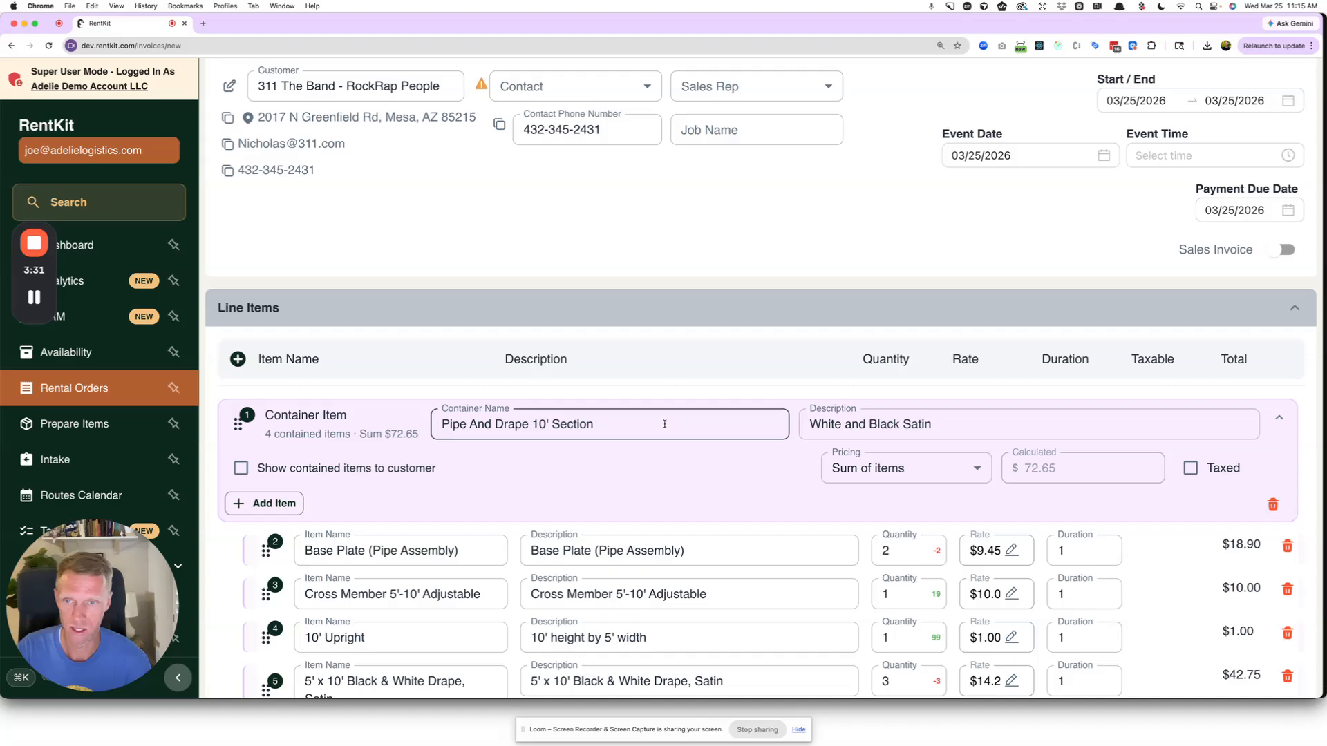
Step: Try showing the contained items to the customer, and switch that container option back off
scroll(663, 422, down, 2)
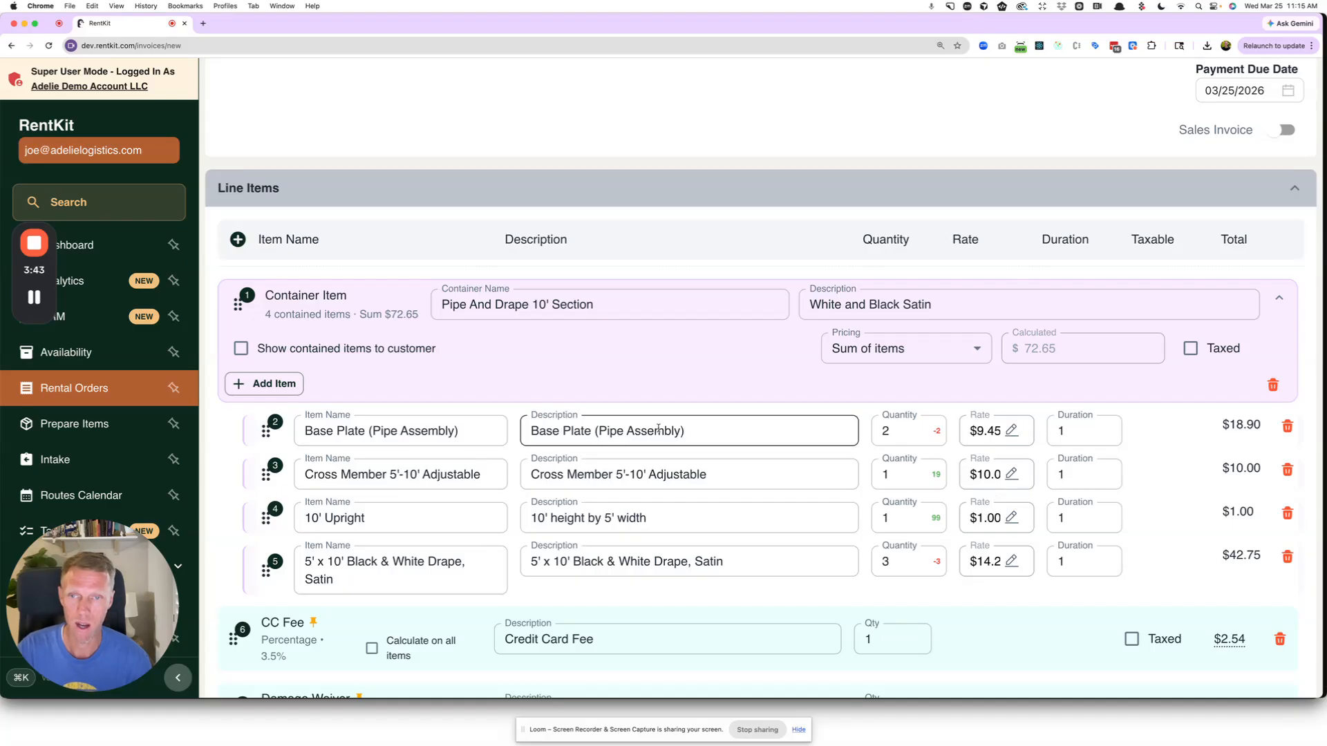
mouse_move(297, 346)
mouse_down()
mouse_move(333, 355)
mouse_move(311, 361)
mouse_up()
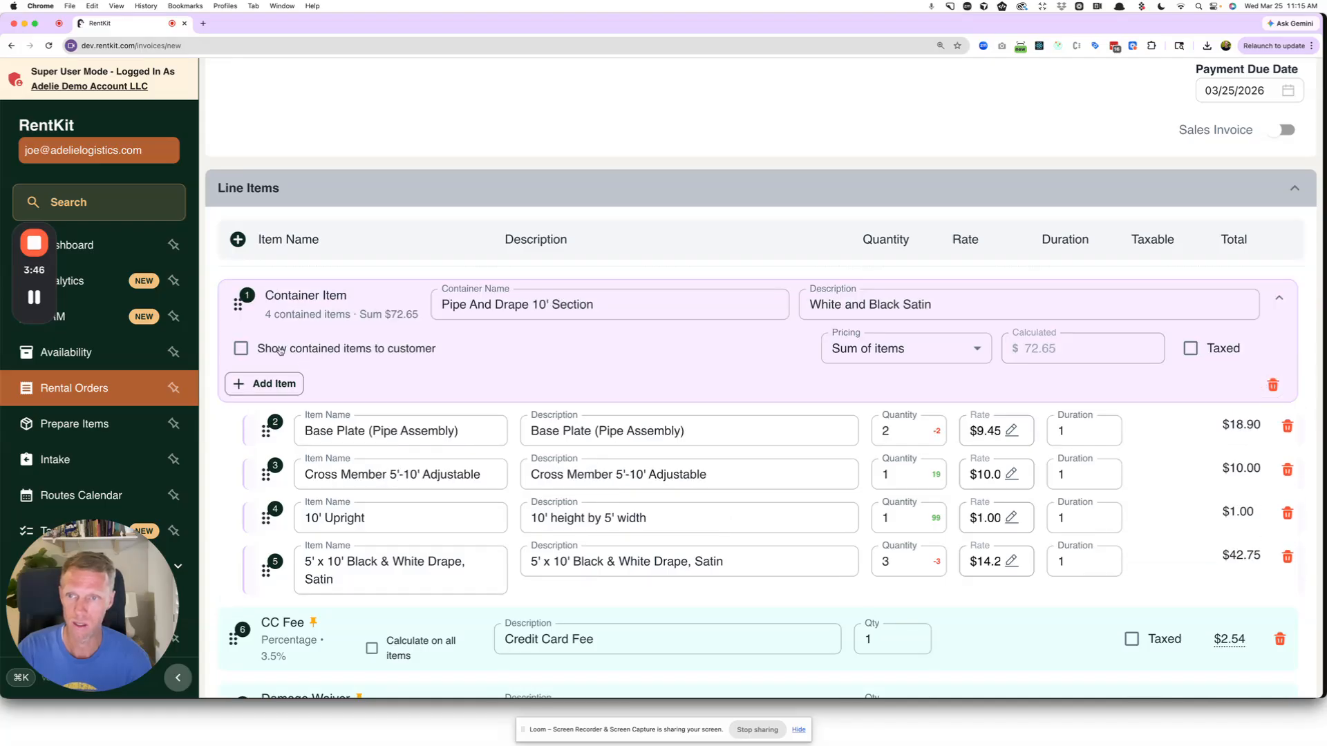
click(242, 349)
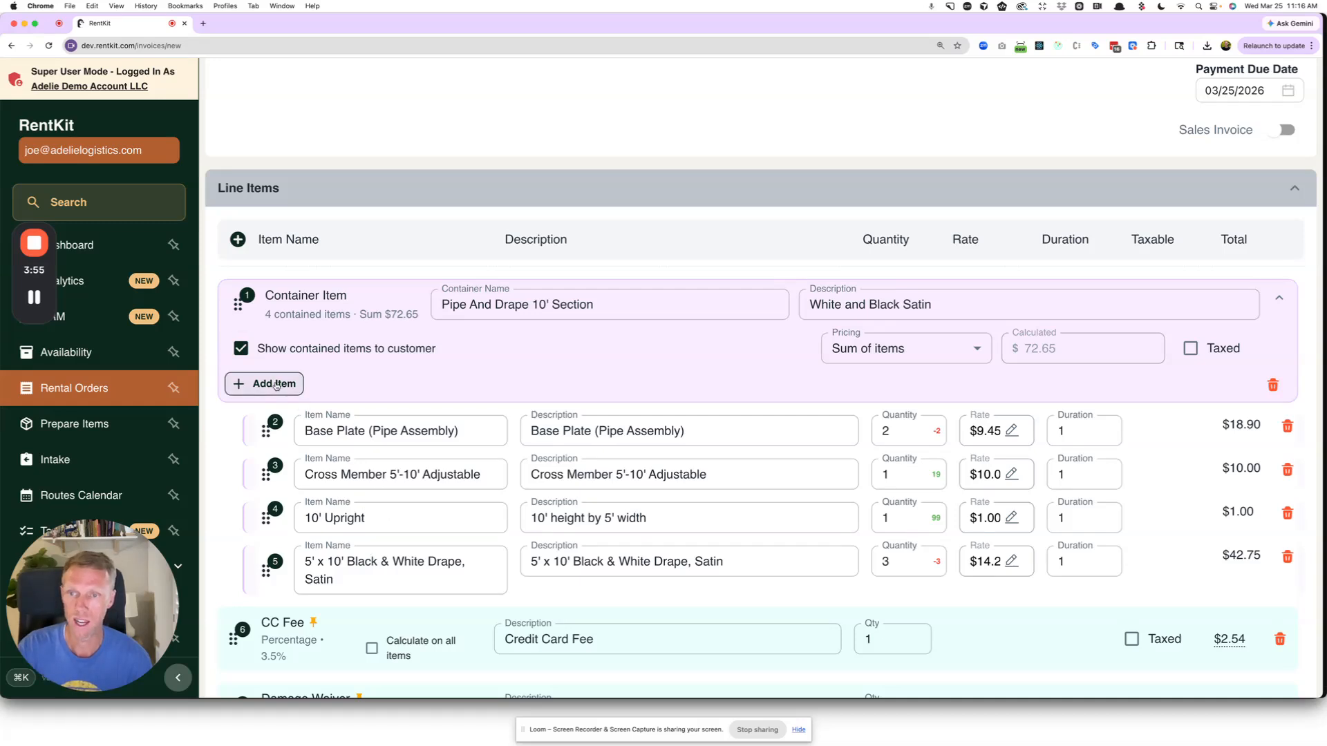
click(242, 351)
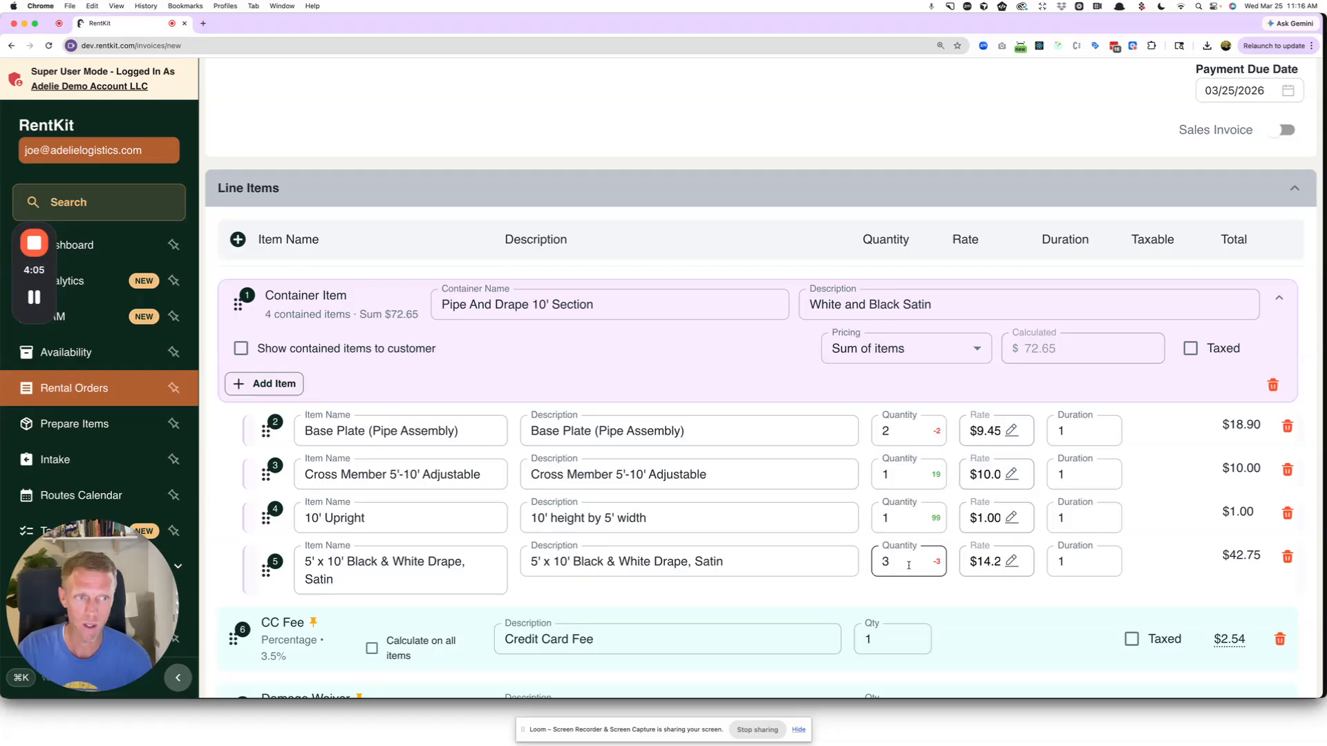
Step: Switch the container's pricing to Custom price with an amount of $150
click(925, 360)
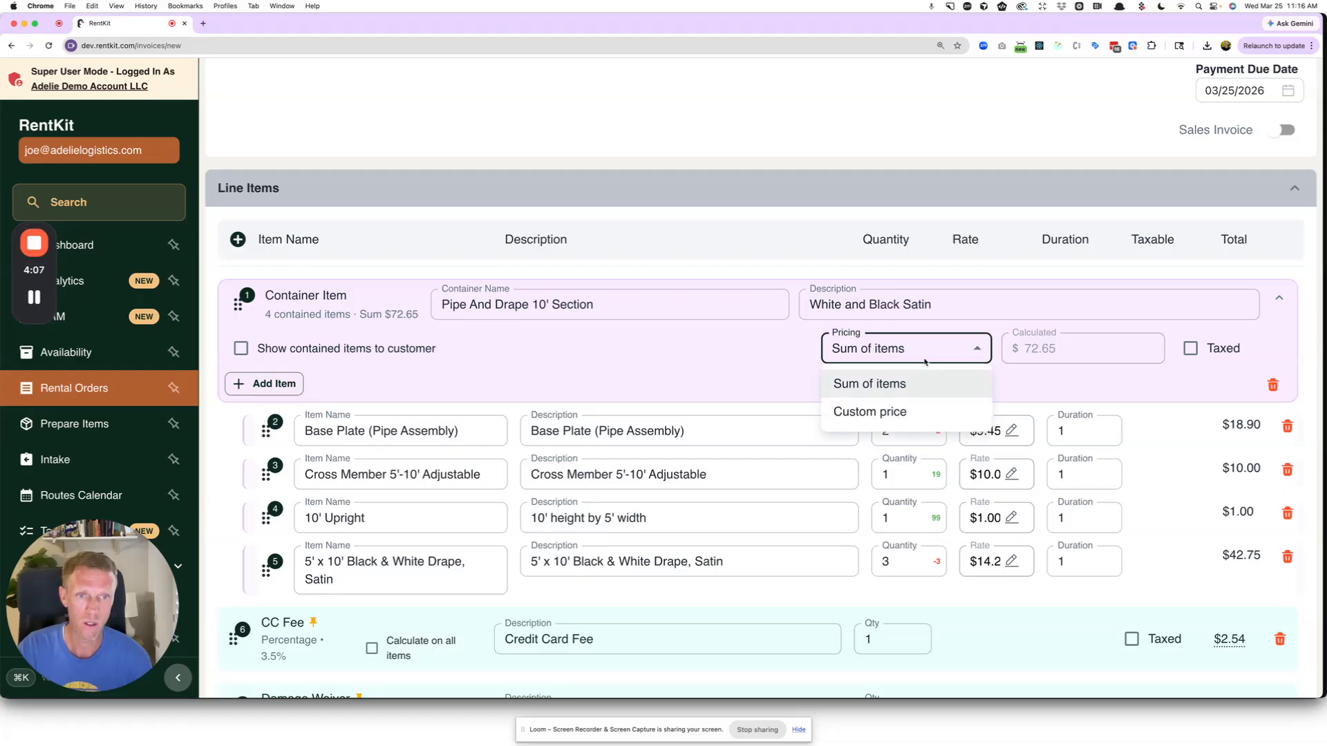
click(871, 412)
drag(1062, 346, 1022, 347)
text(150)
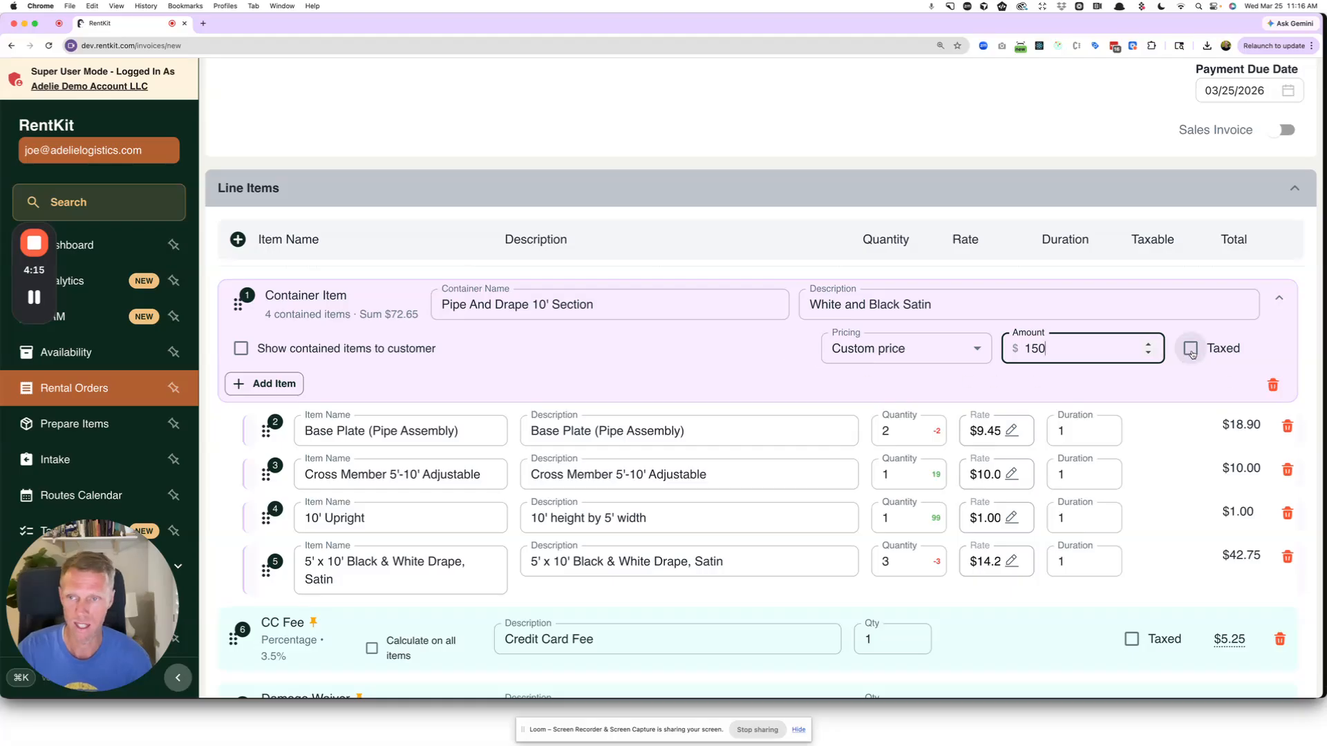
Step: Save the new rental order
scroll(764, 370, down, 1)
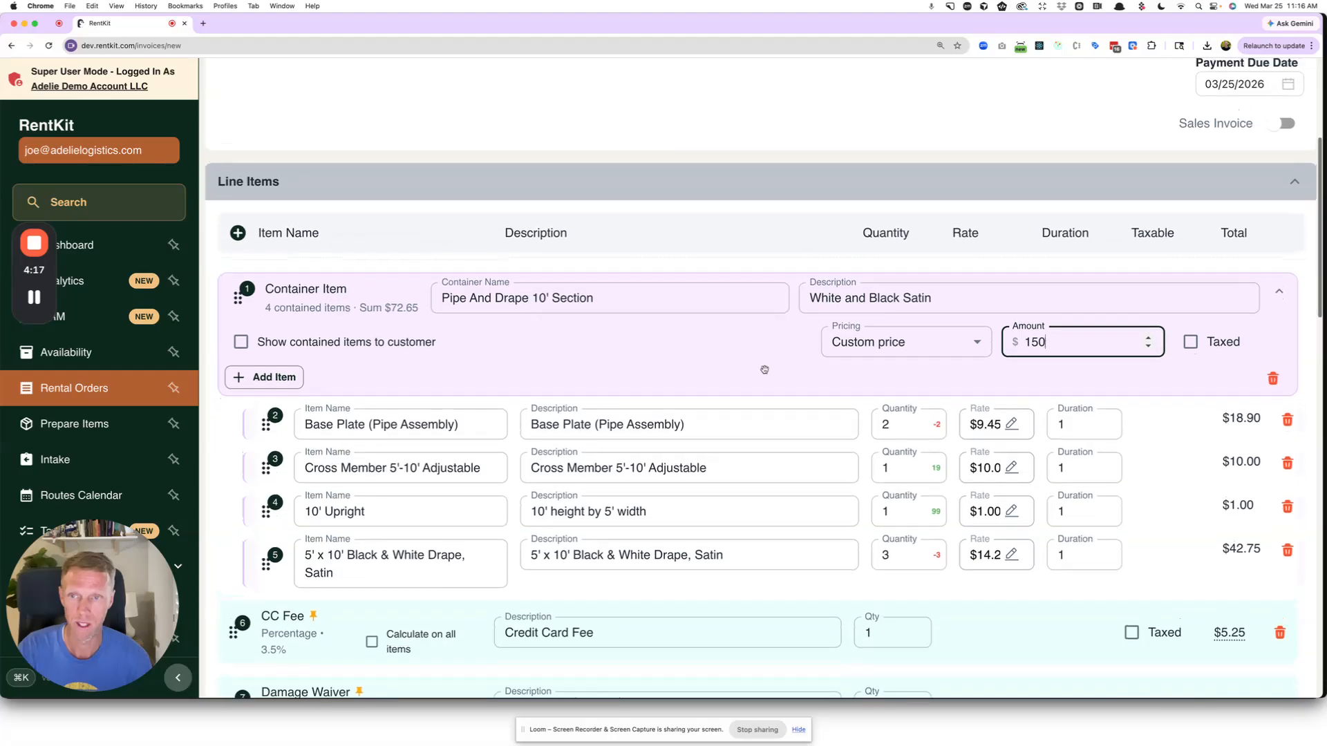
scroll(764, 369, up, 5)
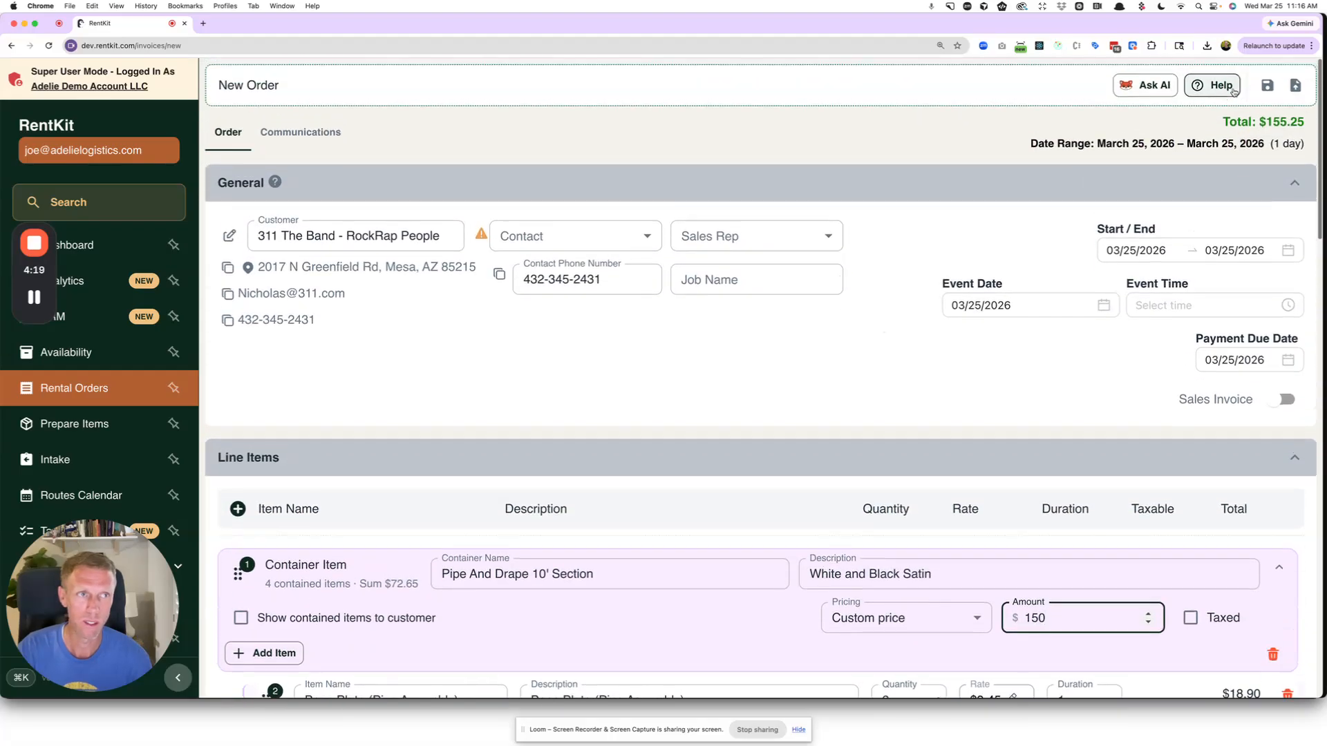
click(1267, 86)
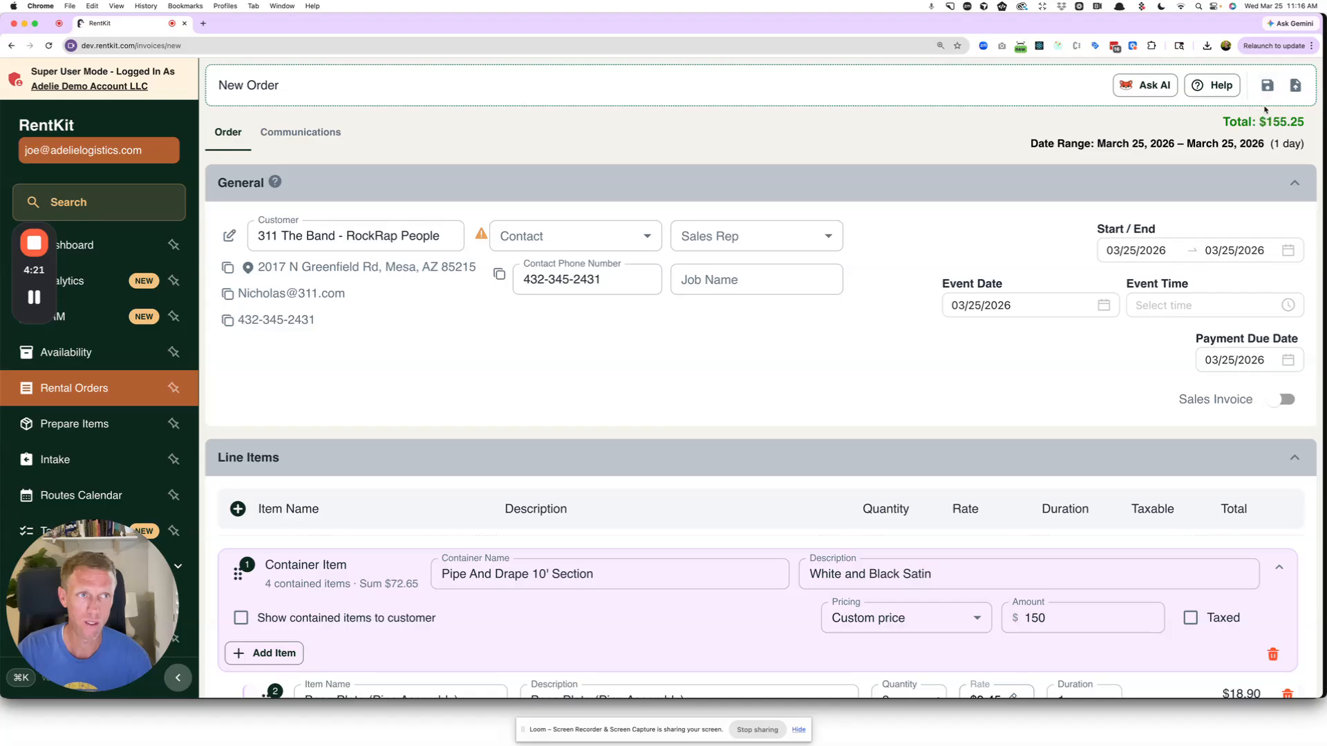
Step: Save the order as an invoice and review the container's line items
click(1227, 193)
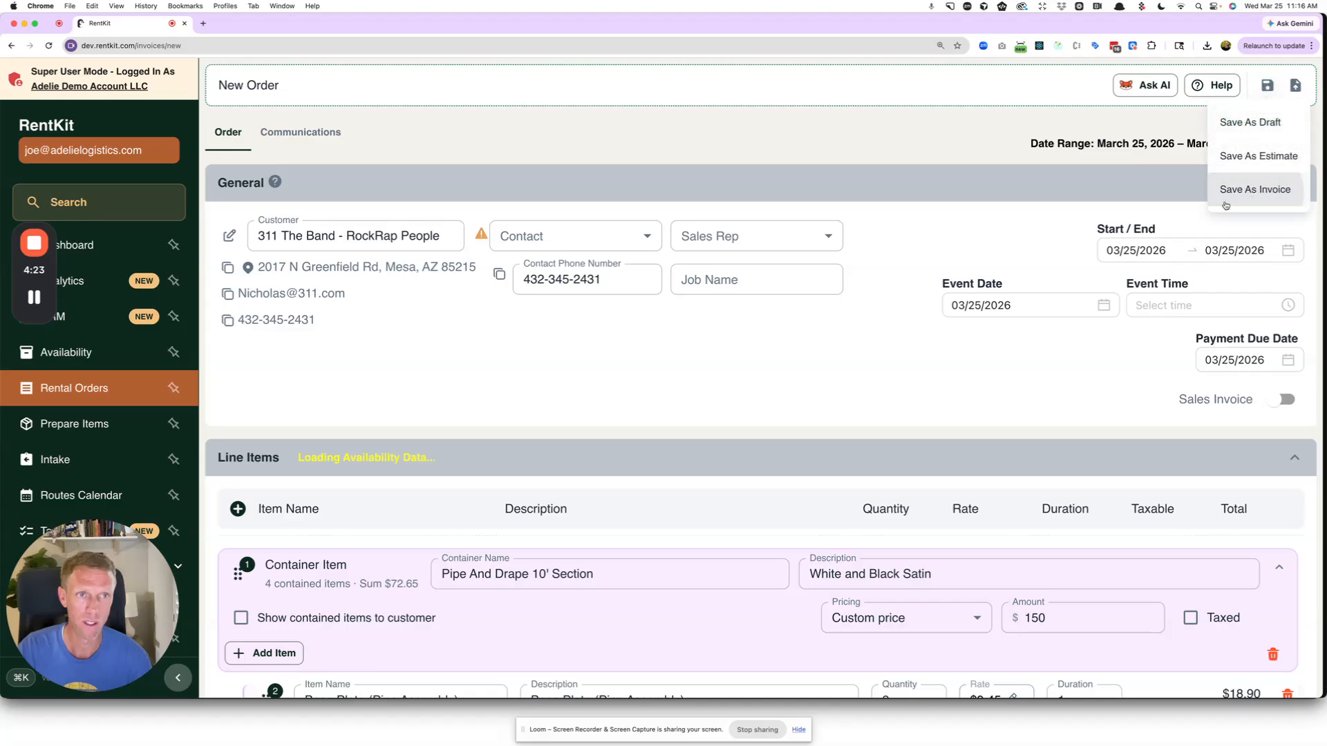
scroll(698, 407, down, 5)
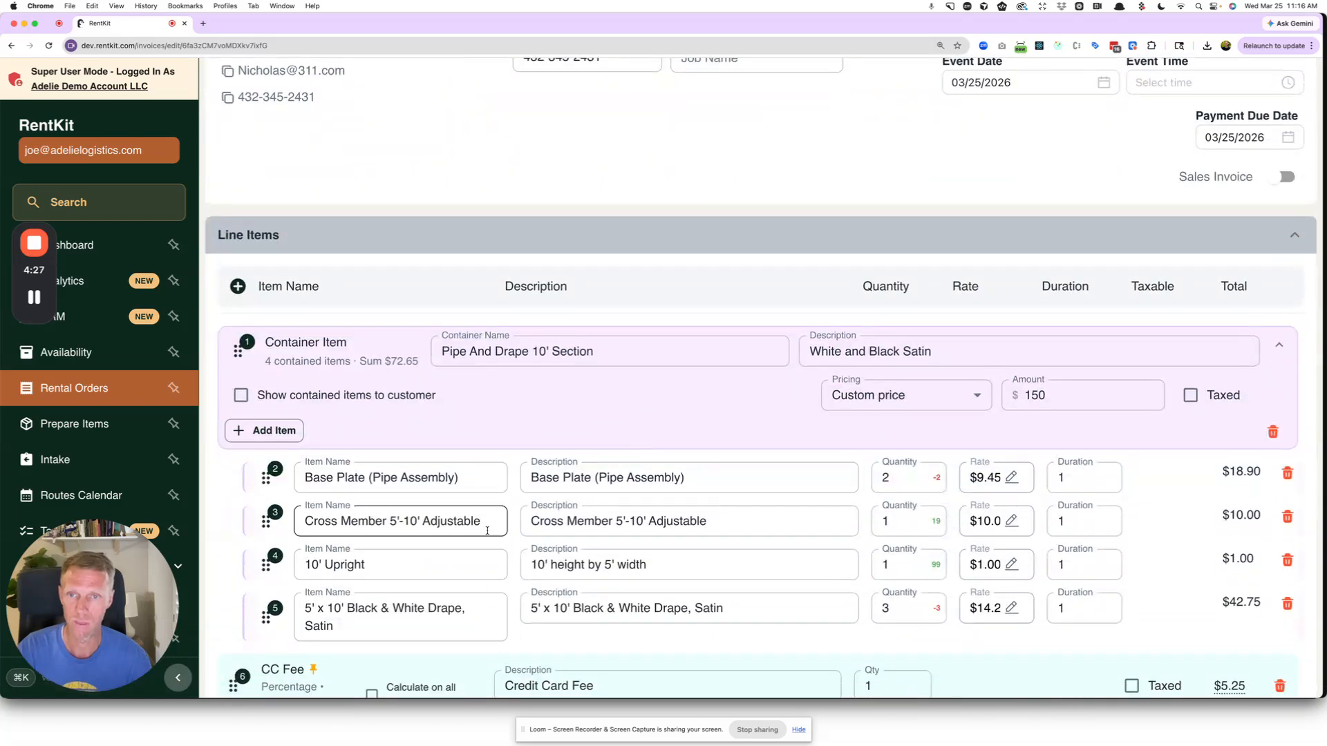
scroll(468, 461, down, 1)
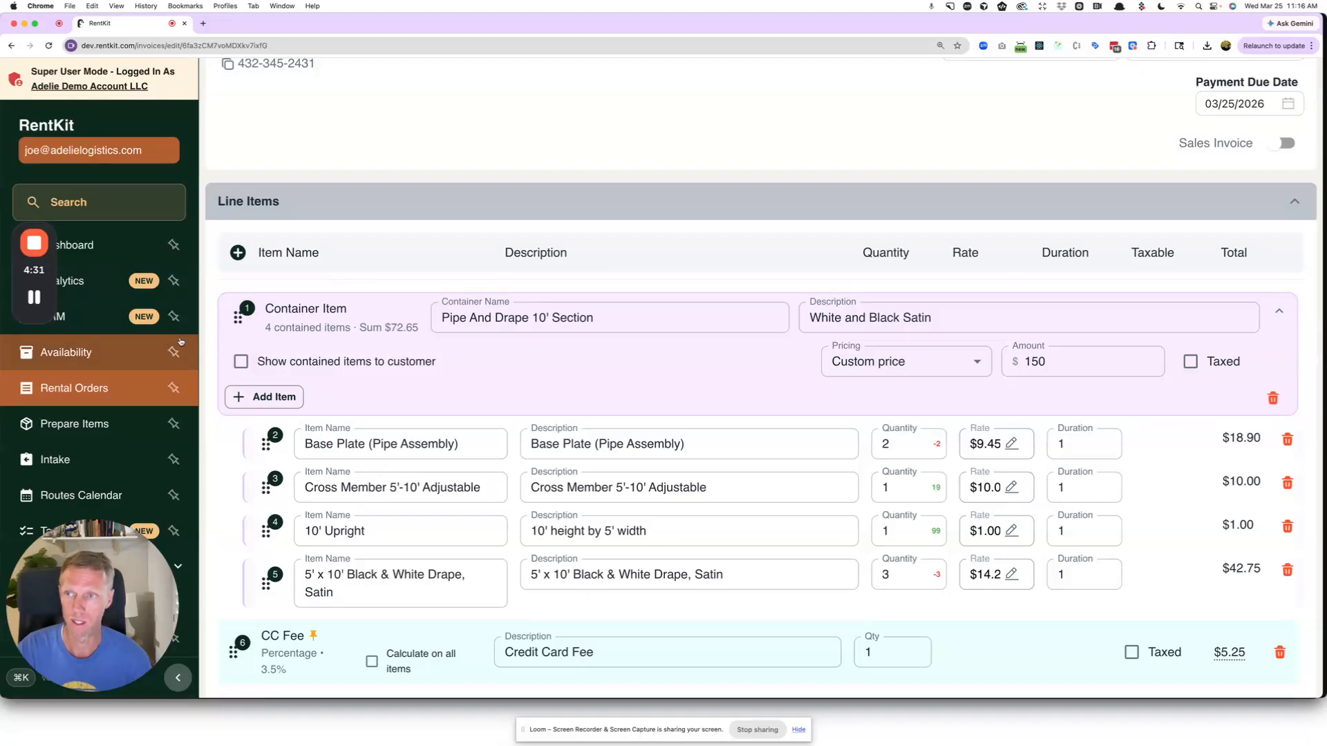
Step: Go to the Prepare Items calendar, exiting the order without saving the pending changes
mouse_move(53, 235)
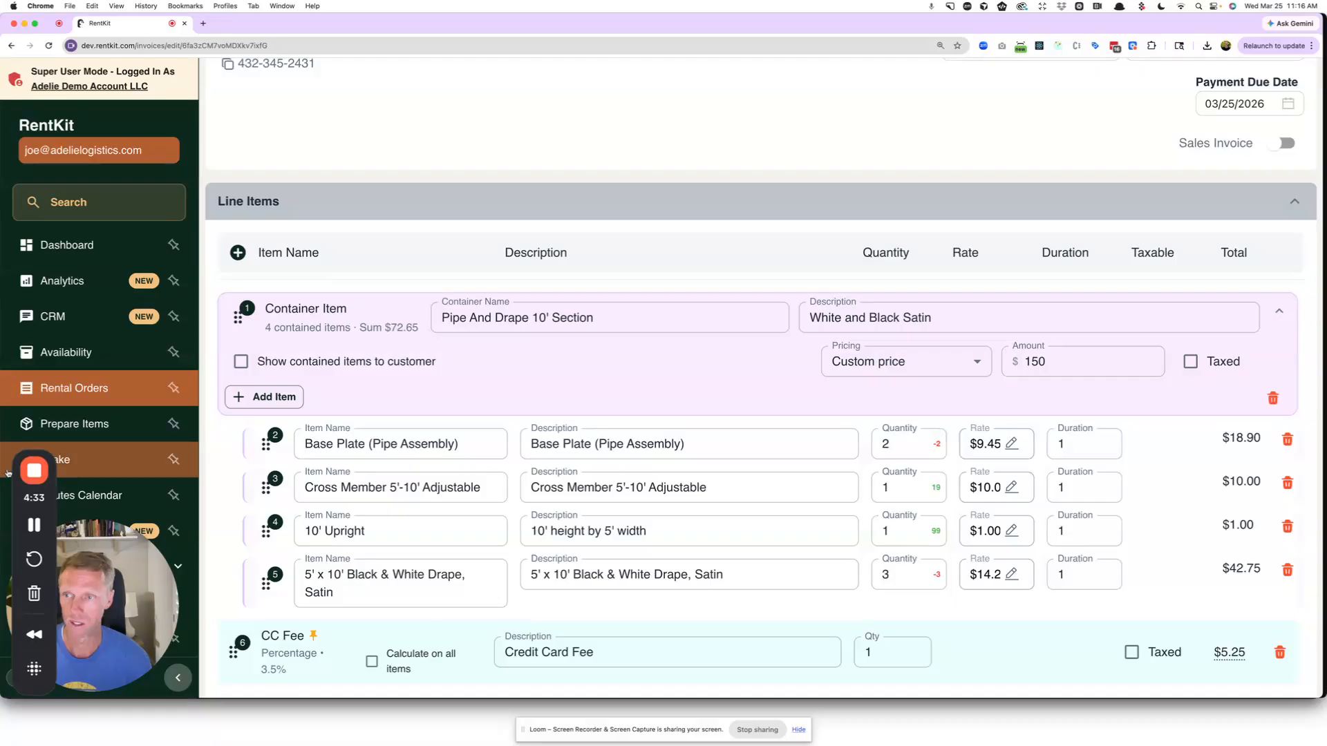
click(74, 413)
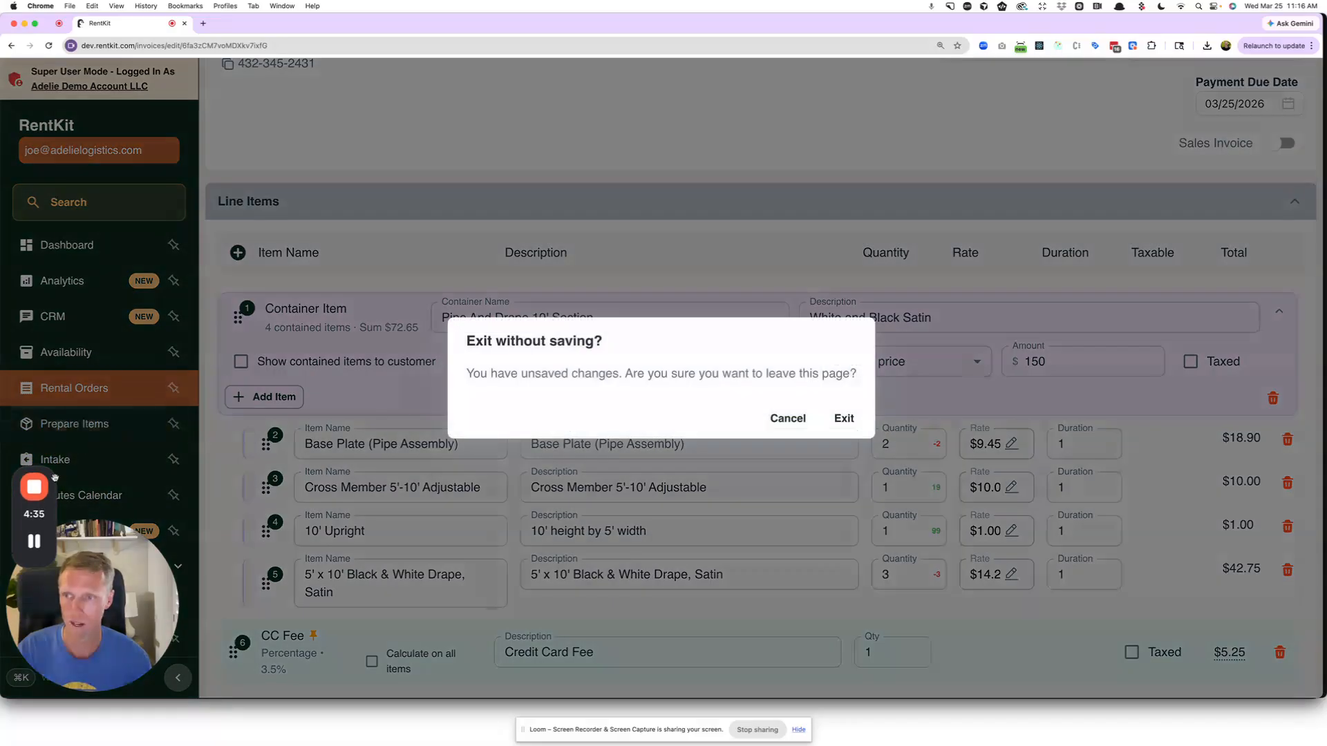
mouse_move(53, 447)
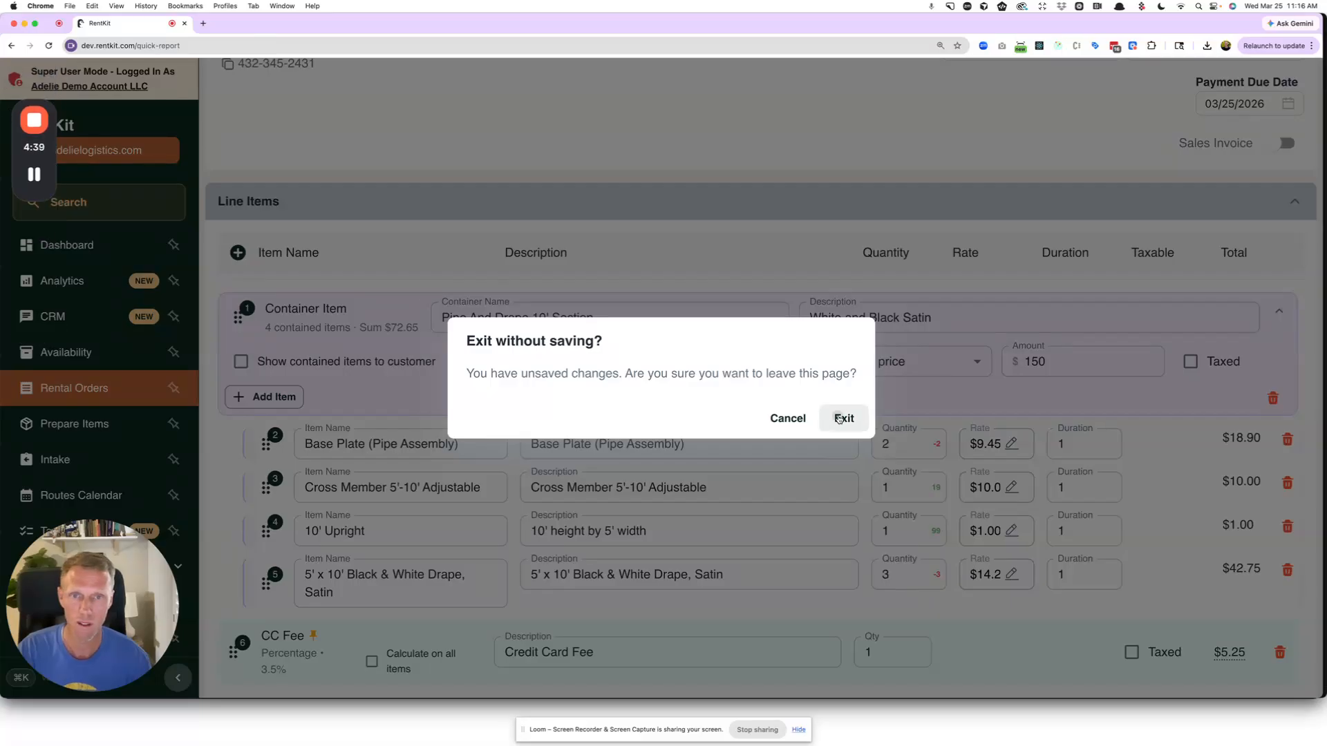
click(836, 422)
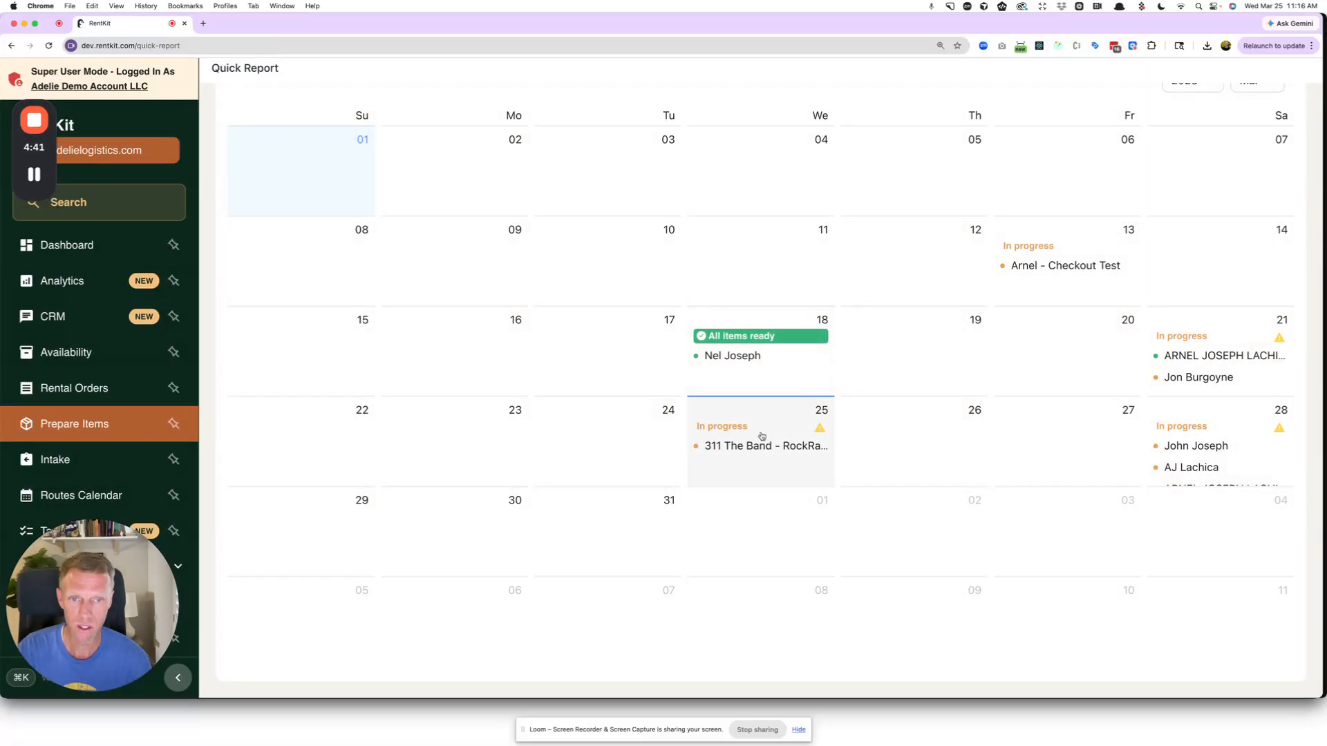
Step: Open the 311 The Band order on March 25, review the individual items to prepare, and close its details
click(760, 447)
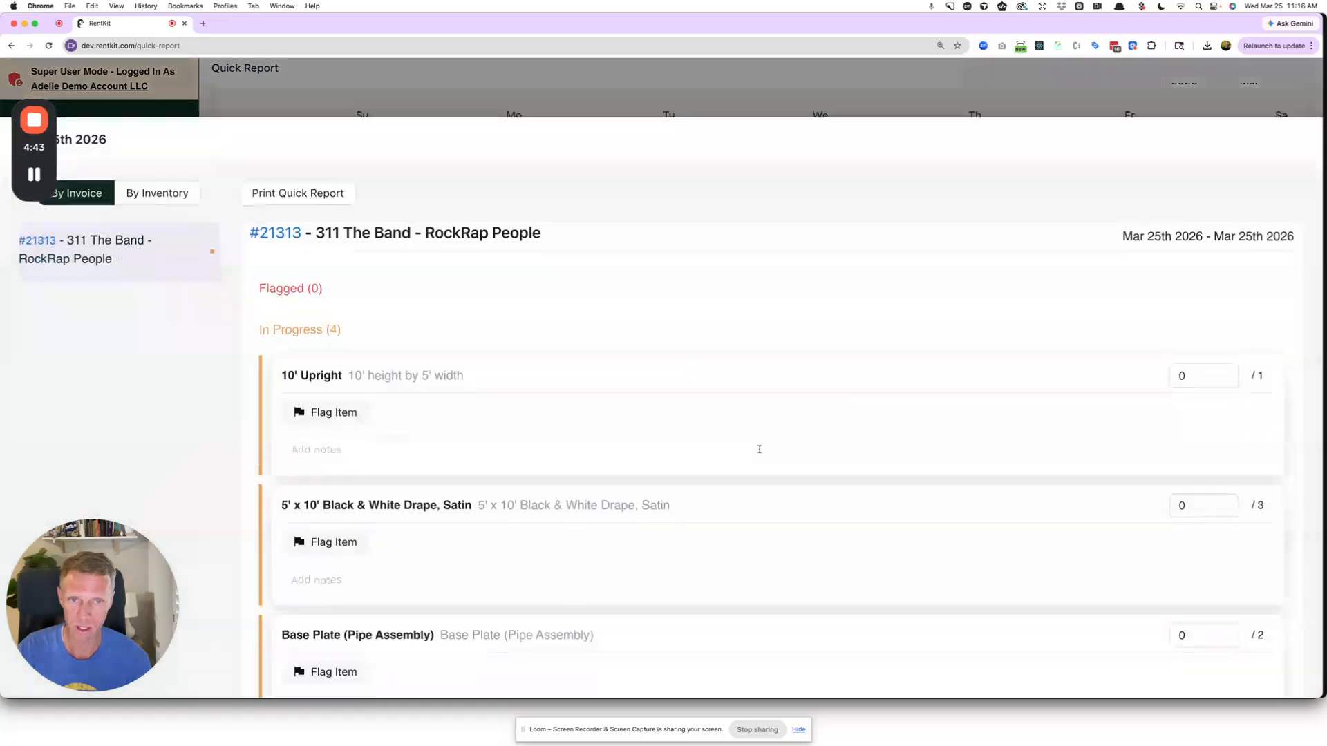
scroll(607, 433, down, 3)
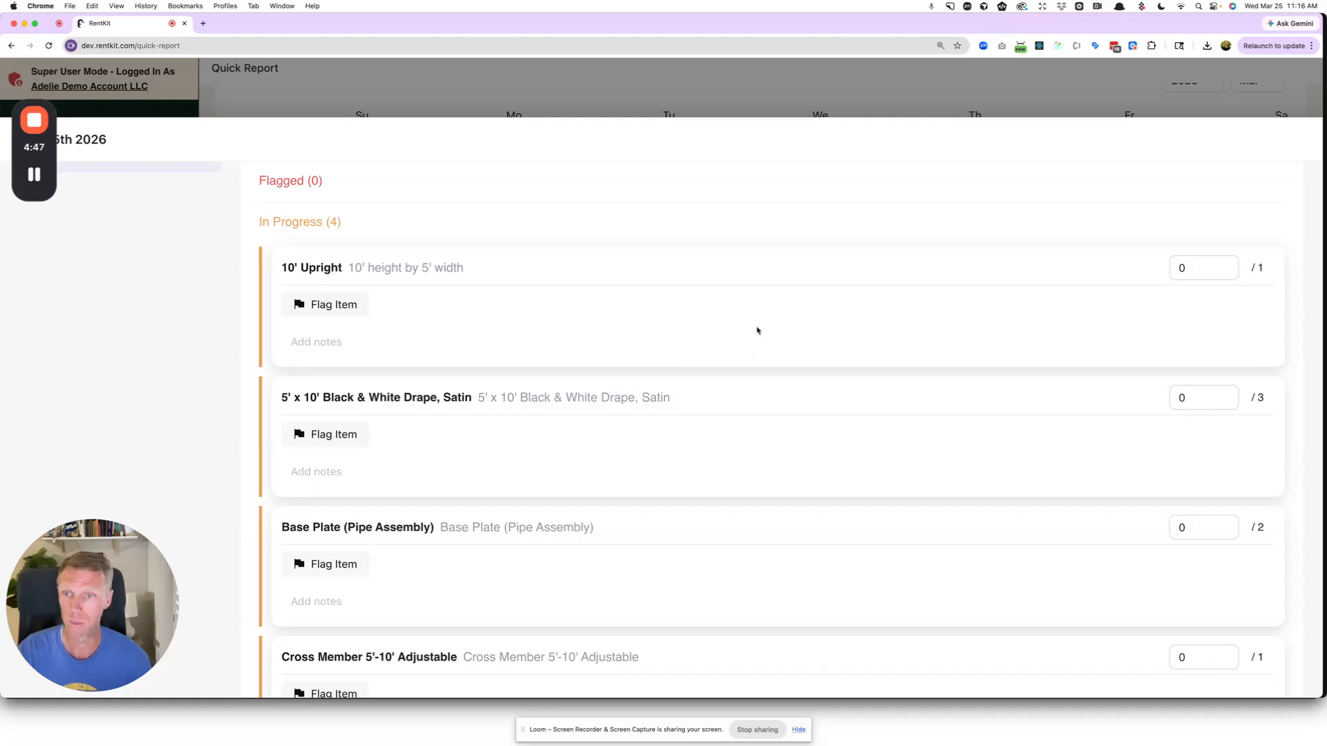
scroll(591, 331, down, 4)
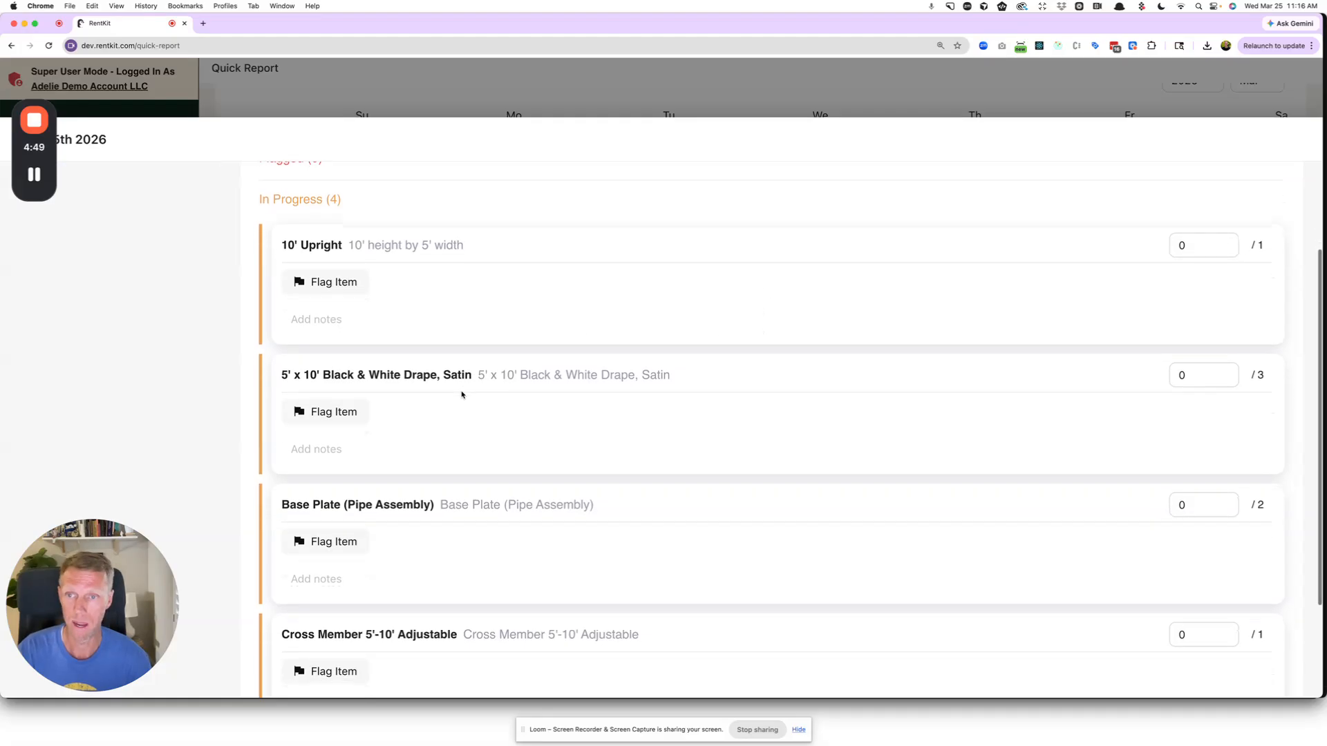
scroll(456, 383, up, 5)
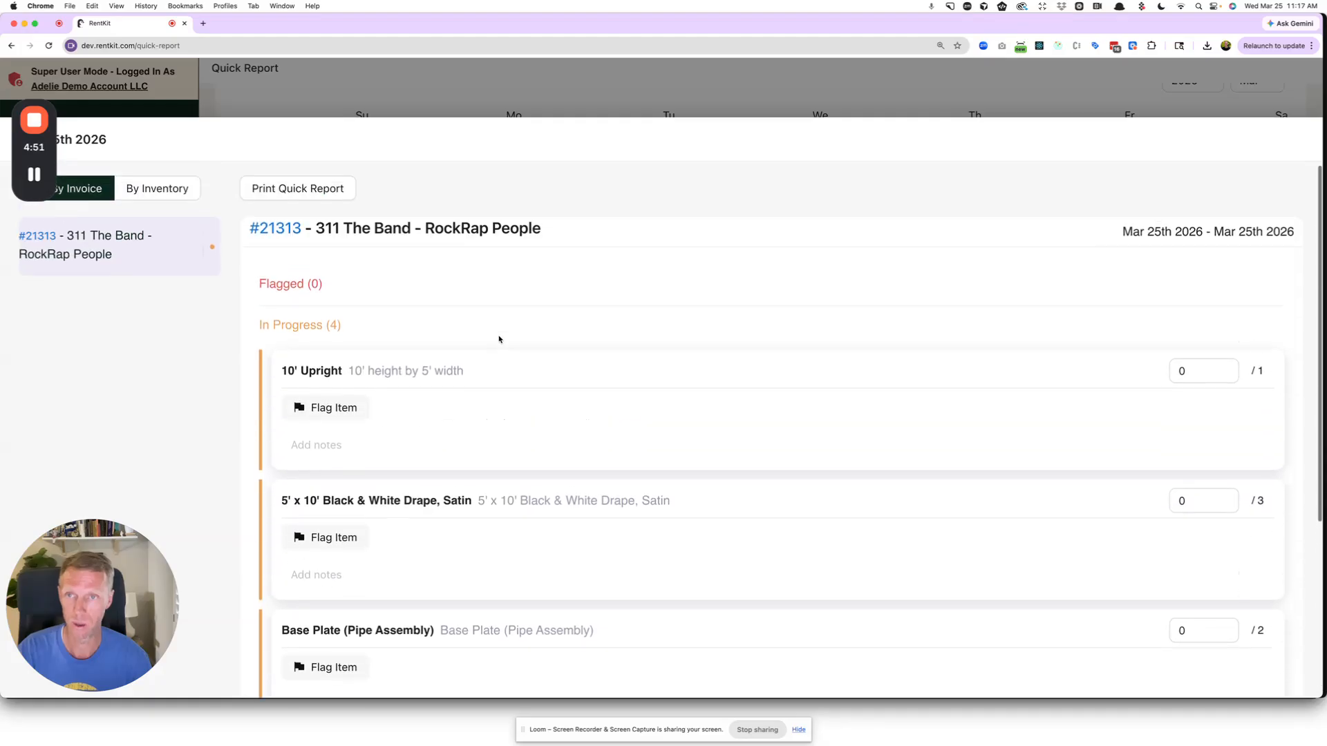
click(506, 101)
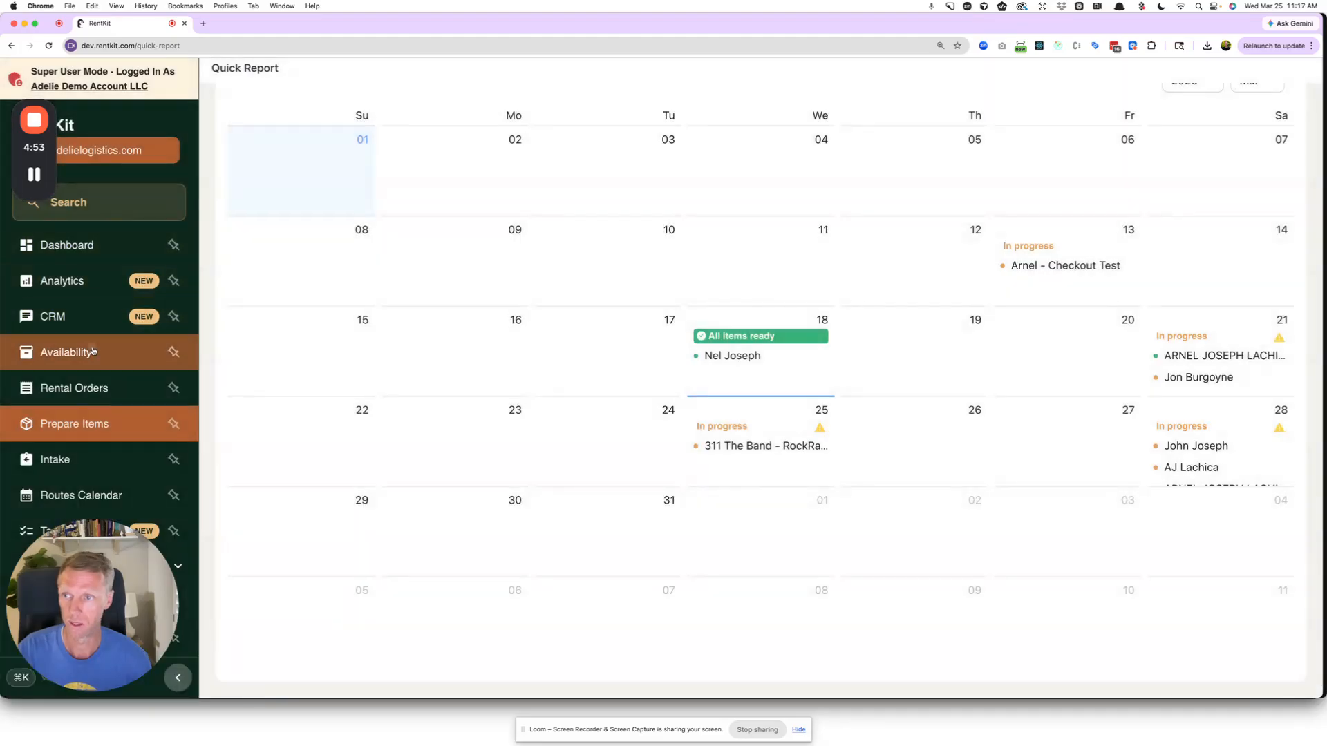
Step: Check the inventory availability of "base plate" and clear the search
click(69, 352)
click(498, 133)
text(base plate)
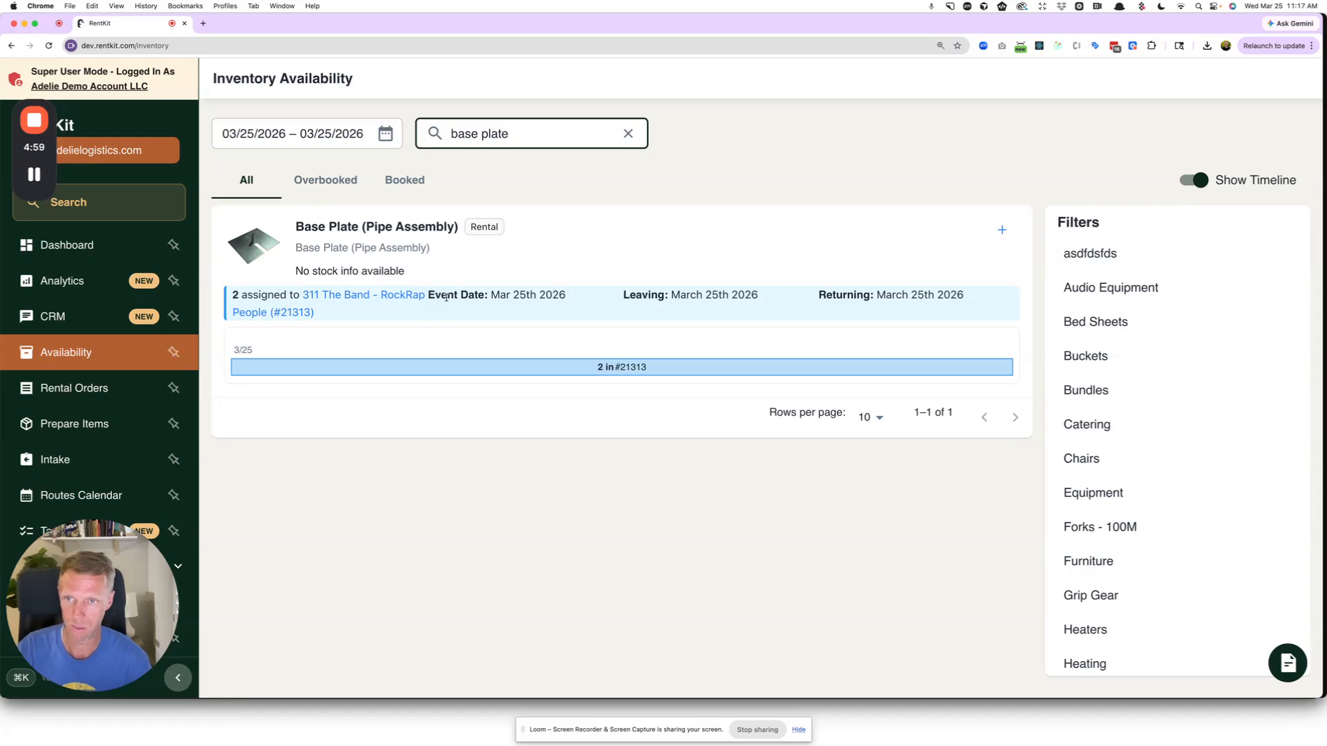
click(627, 133)
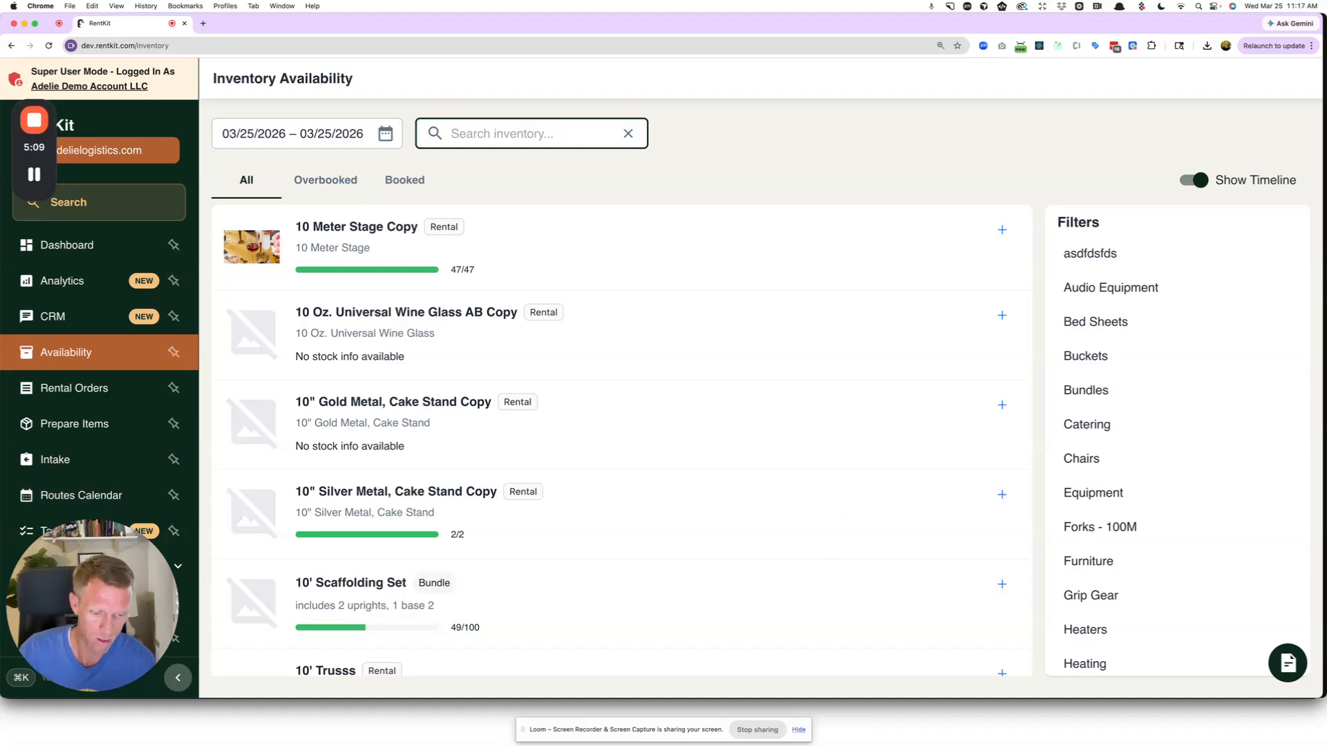
Step: Switch to the RentKit Dev app and open the item preparation list of the 311 The Band order
key(super+Tab)
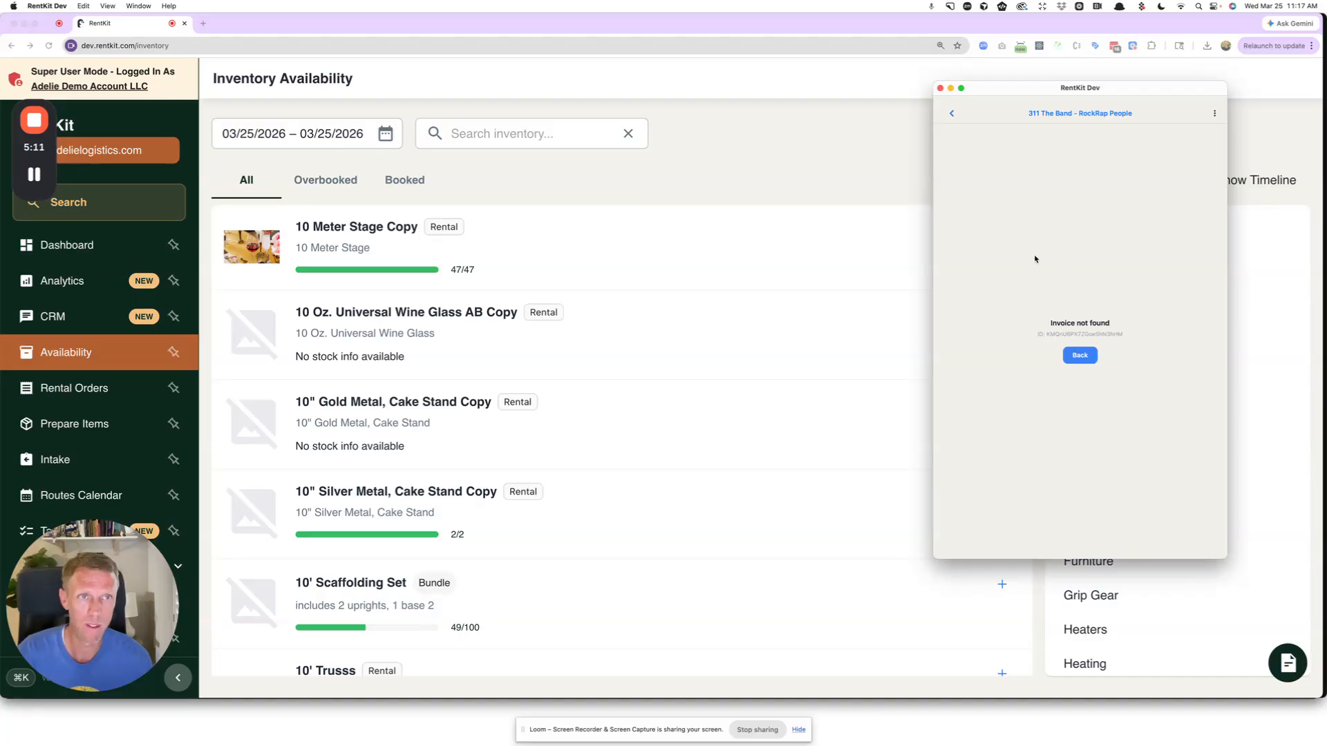
click(1082, 355)
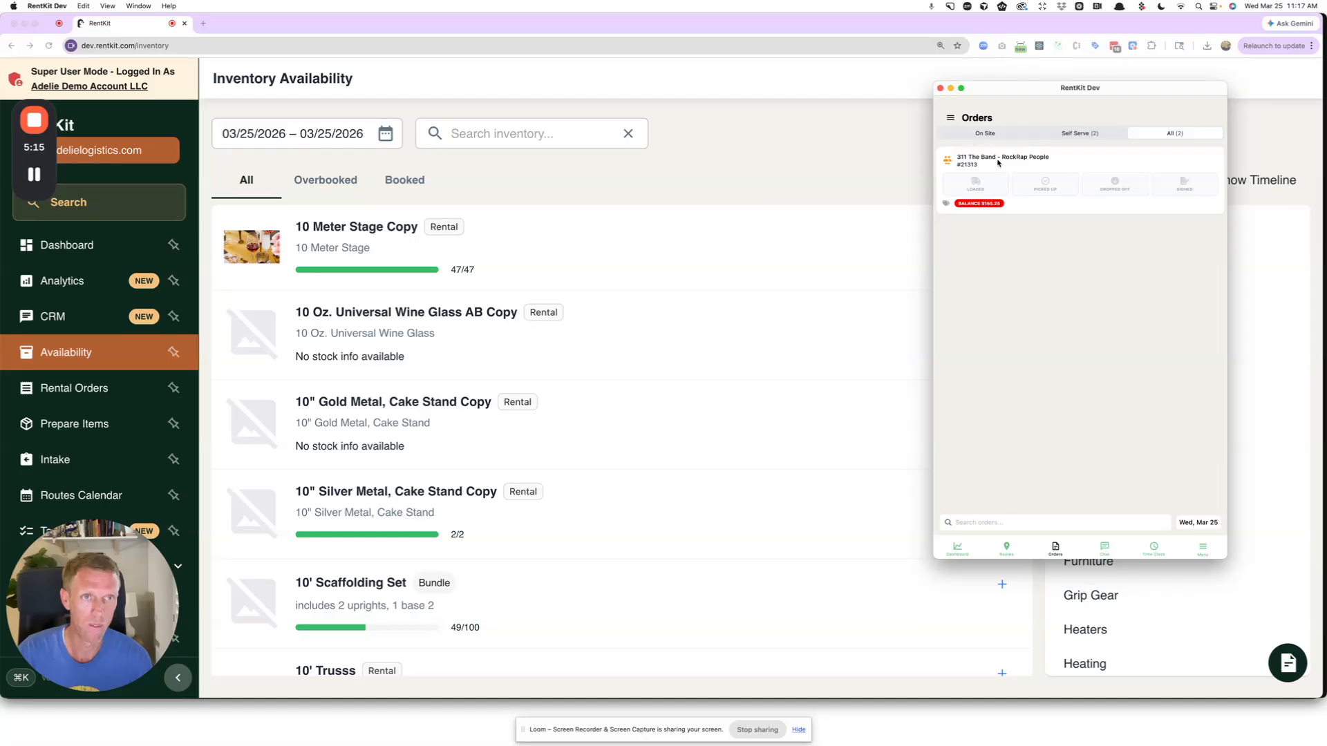
click(1024, 158)
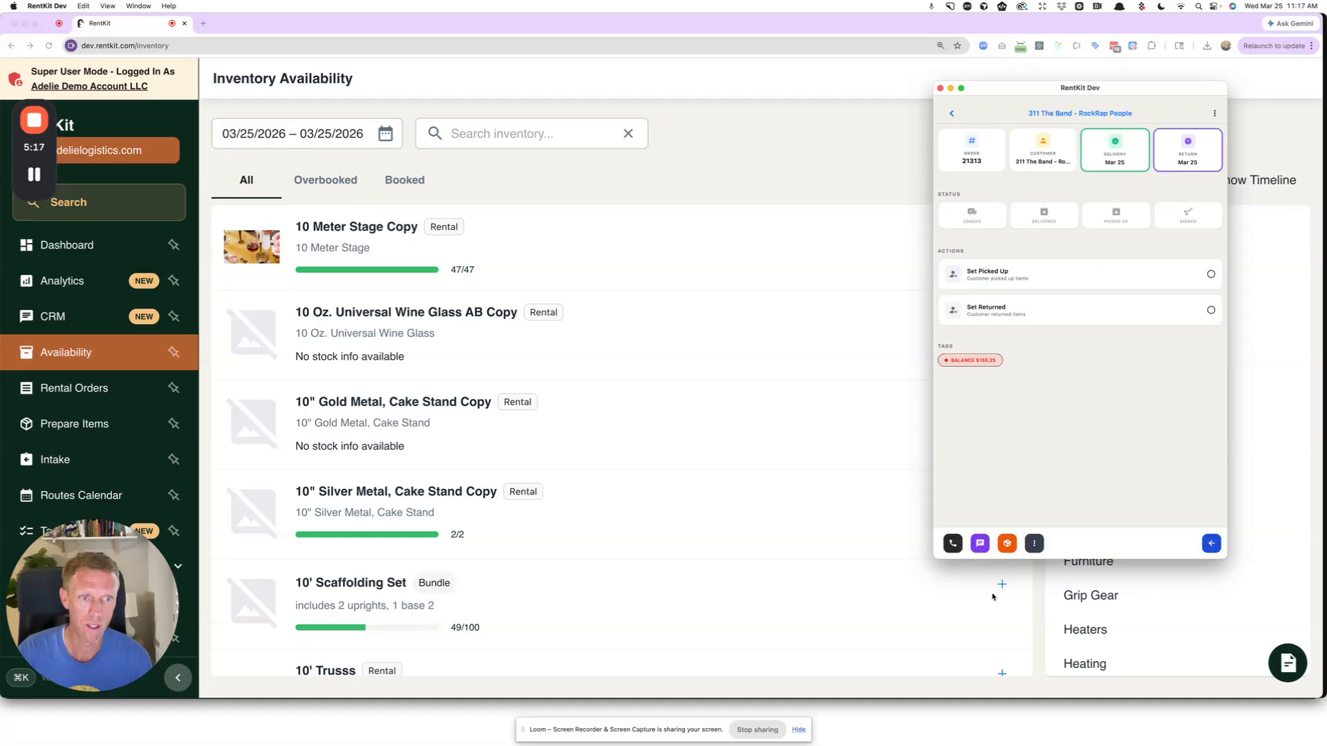
click(1006, 543)
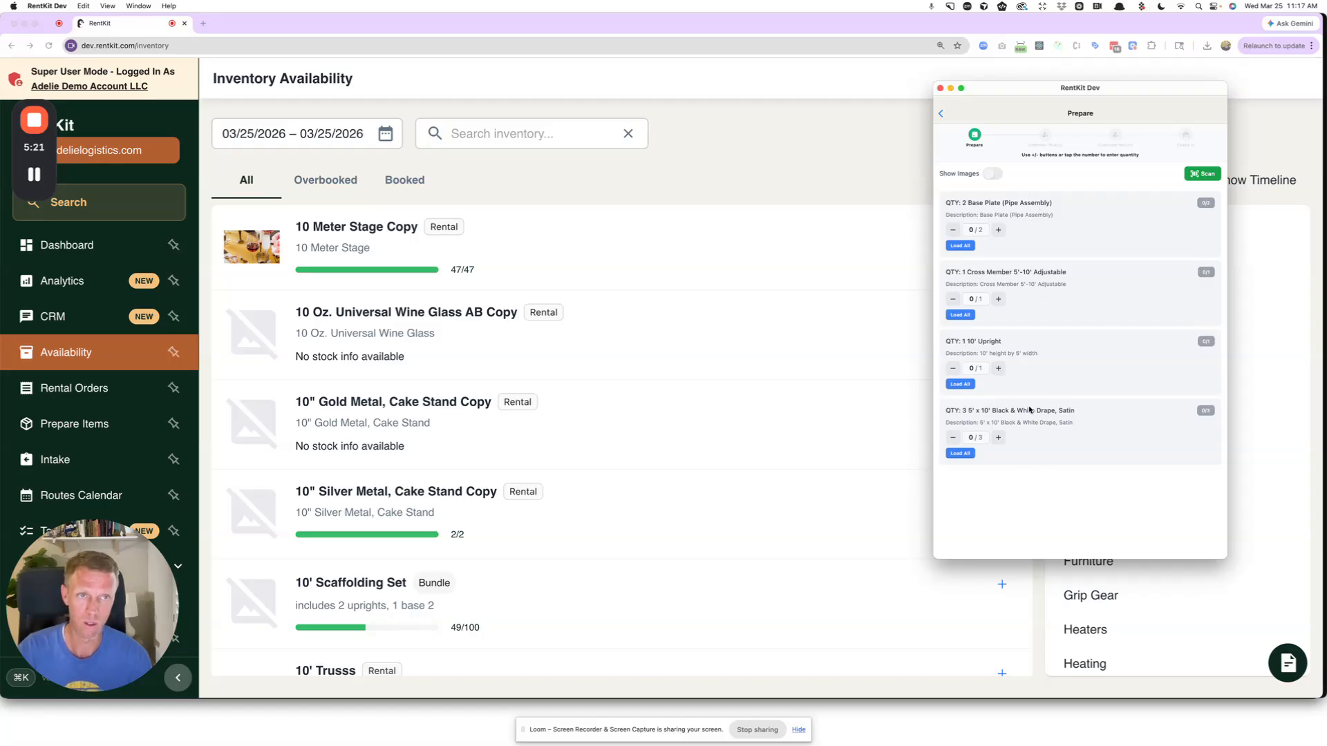
Step: Count two base plates, one cross member, one 10' upright and the Black & White satin drapes as prepared
double_click(997, 230)
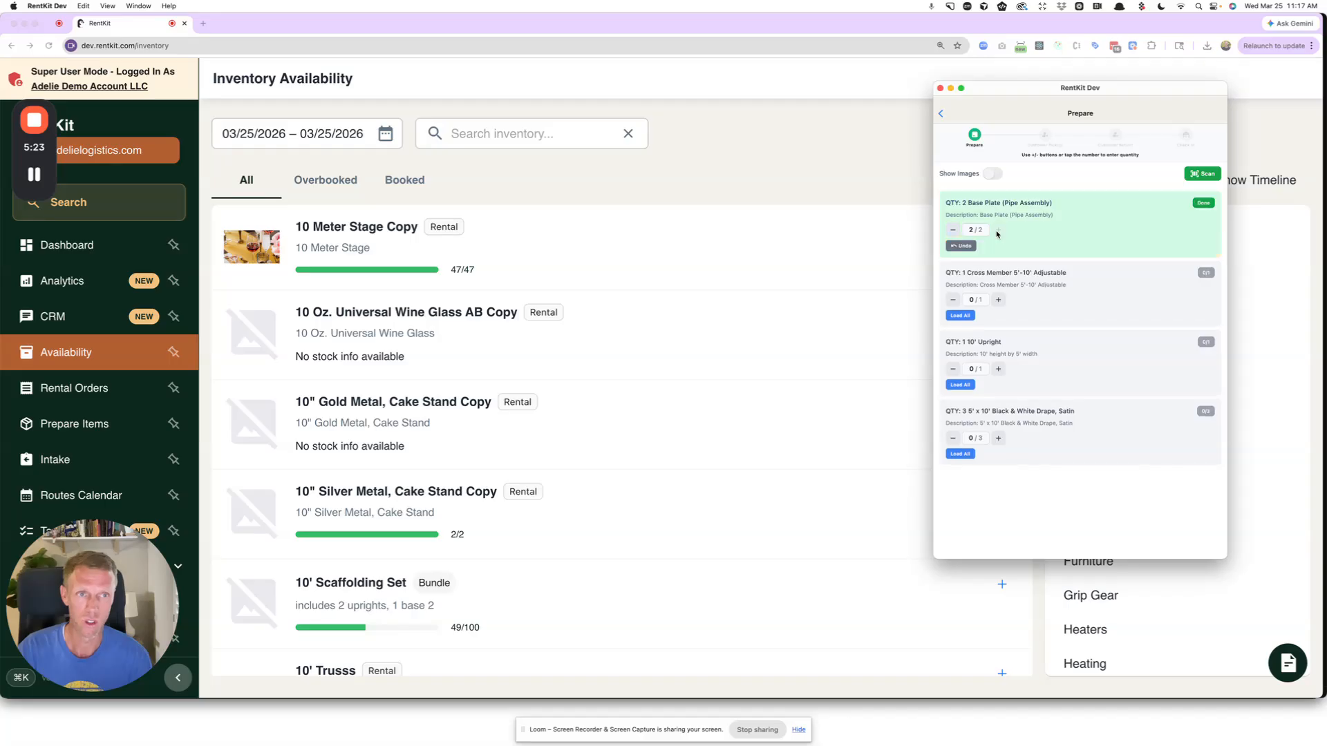
click(998, 300)
click(999, 370)
click(998, 439)
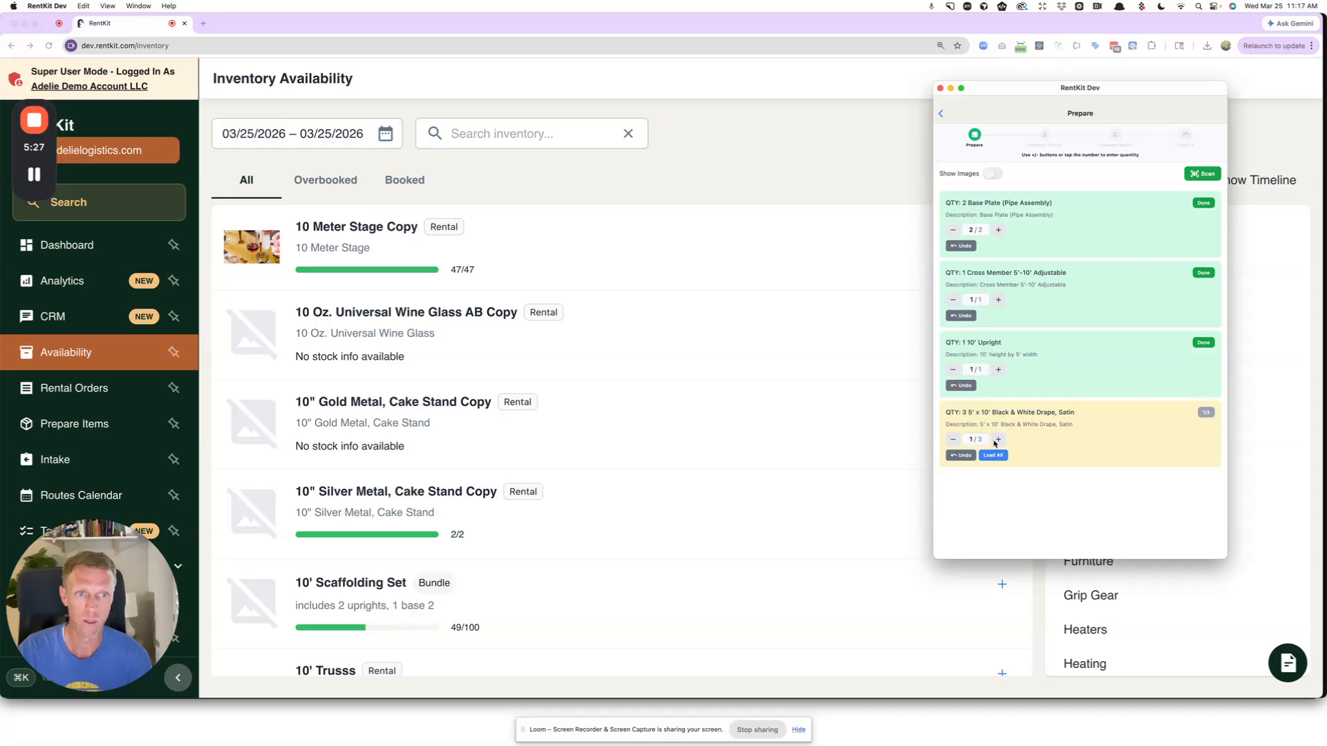
click(998, 439)
Step: Switch back to Chrome, reopen the 311 The Band rental order and review its container, contained items and fees
click(836, 212)
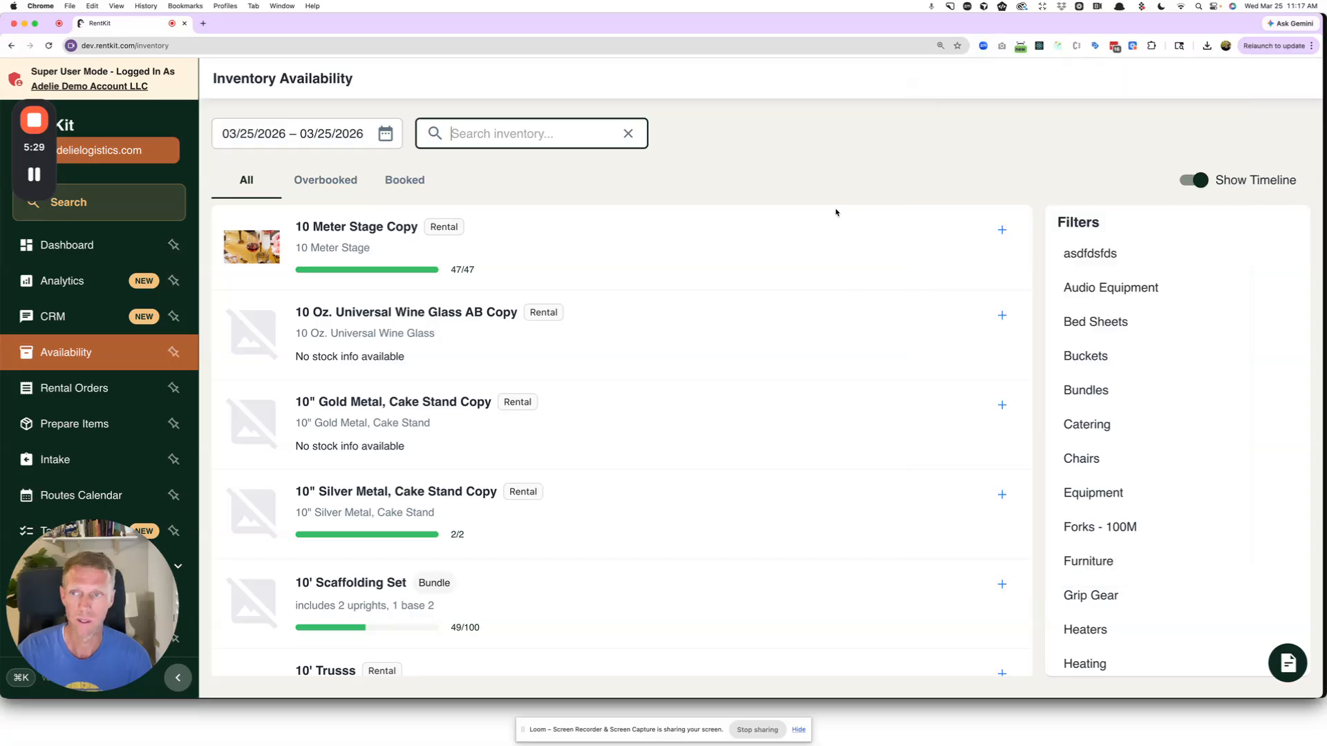
click(91, 387)
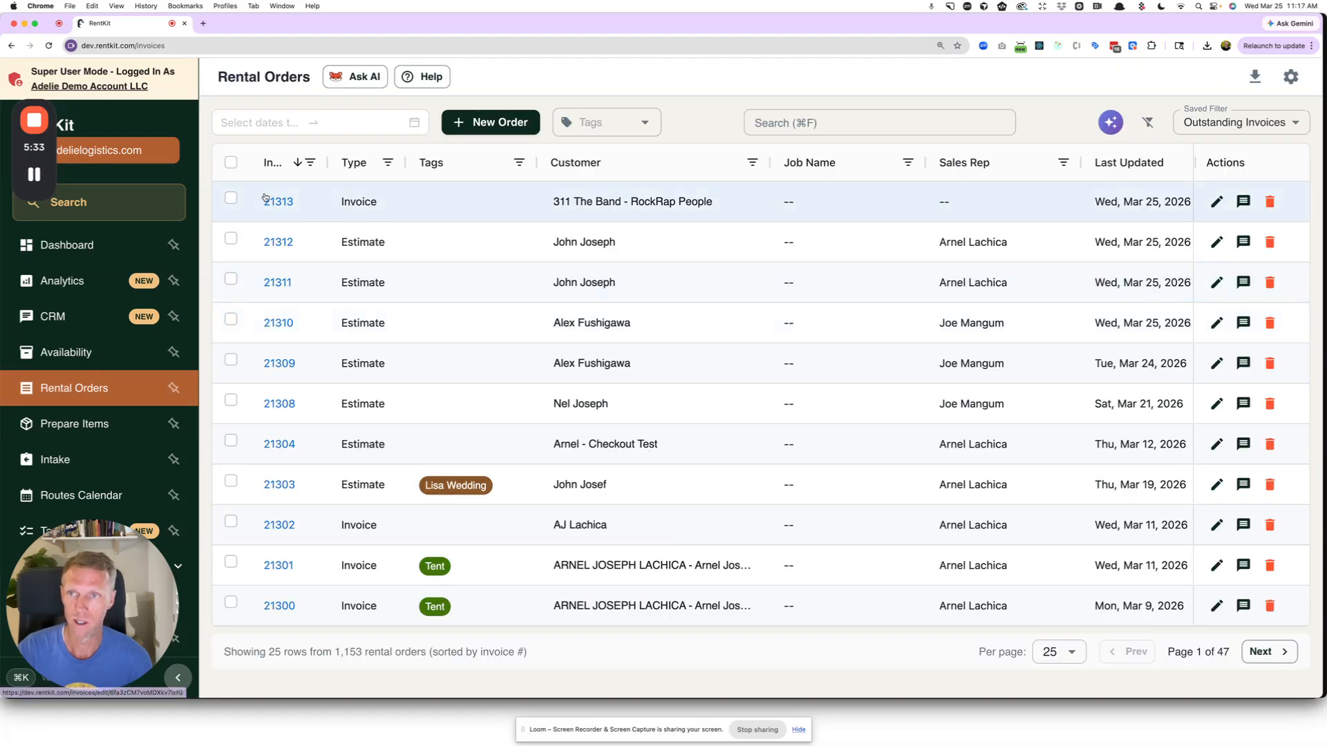
click(273, 203)
scroll(691, 410, down, 3)
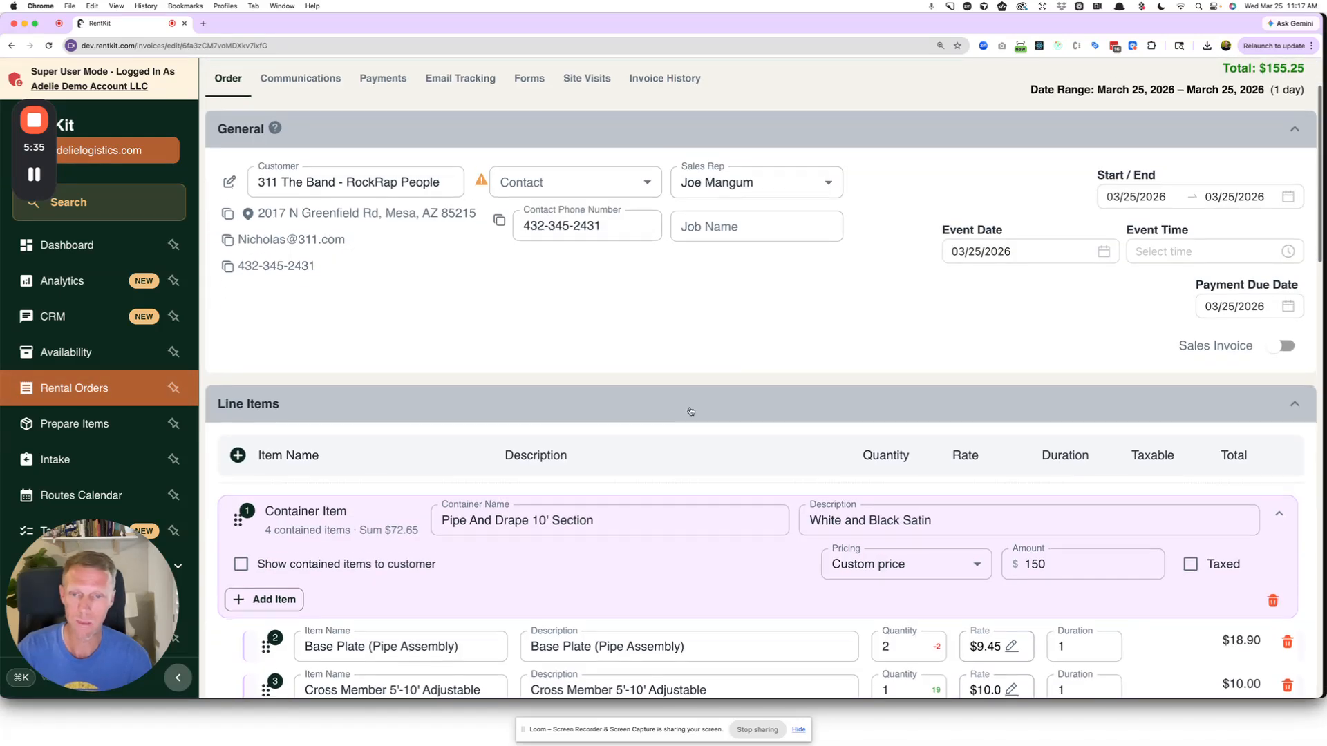
scroll(690, 412, down, 3)
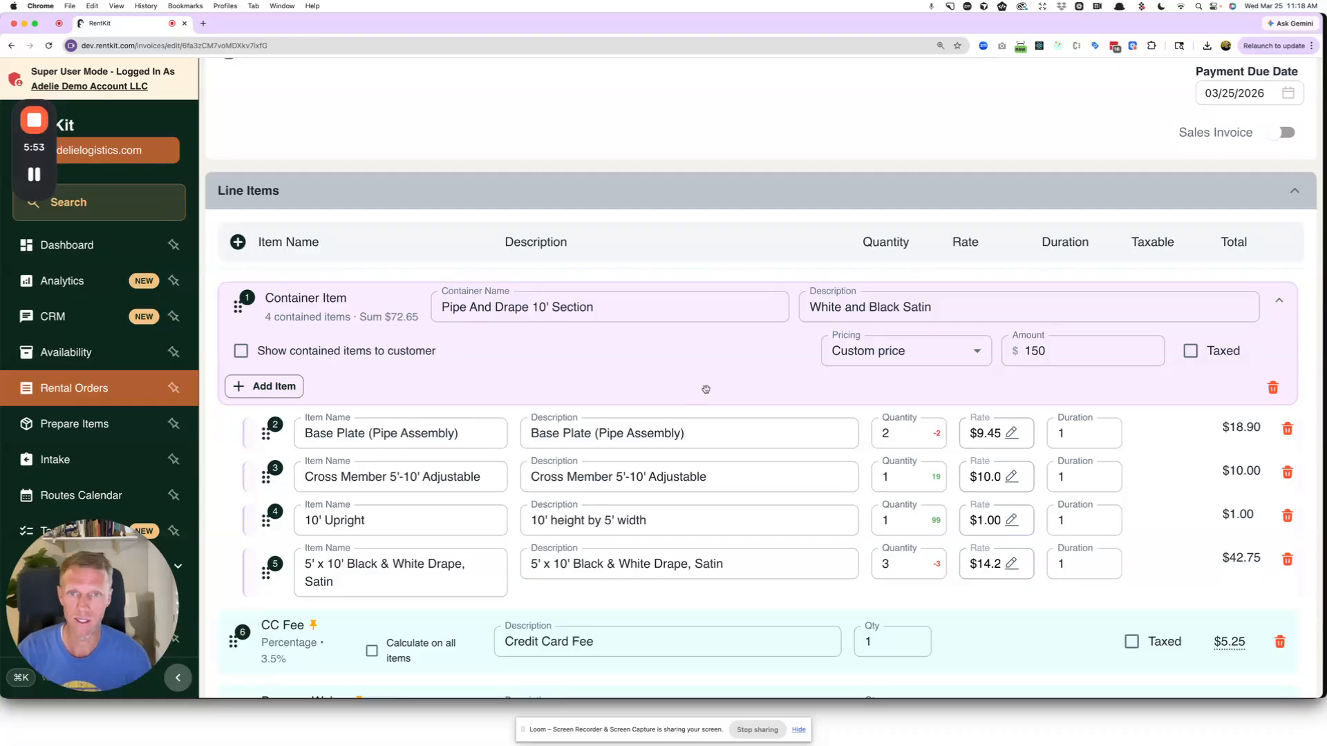
scroll(705, 389, up, 5)
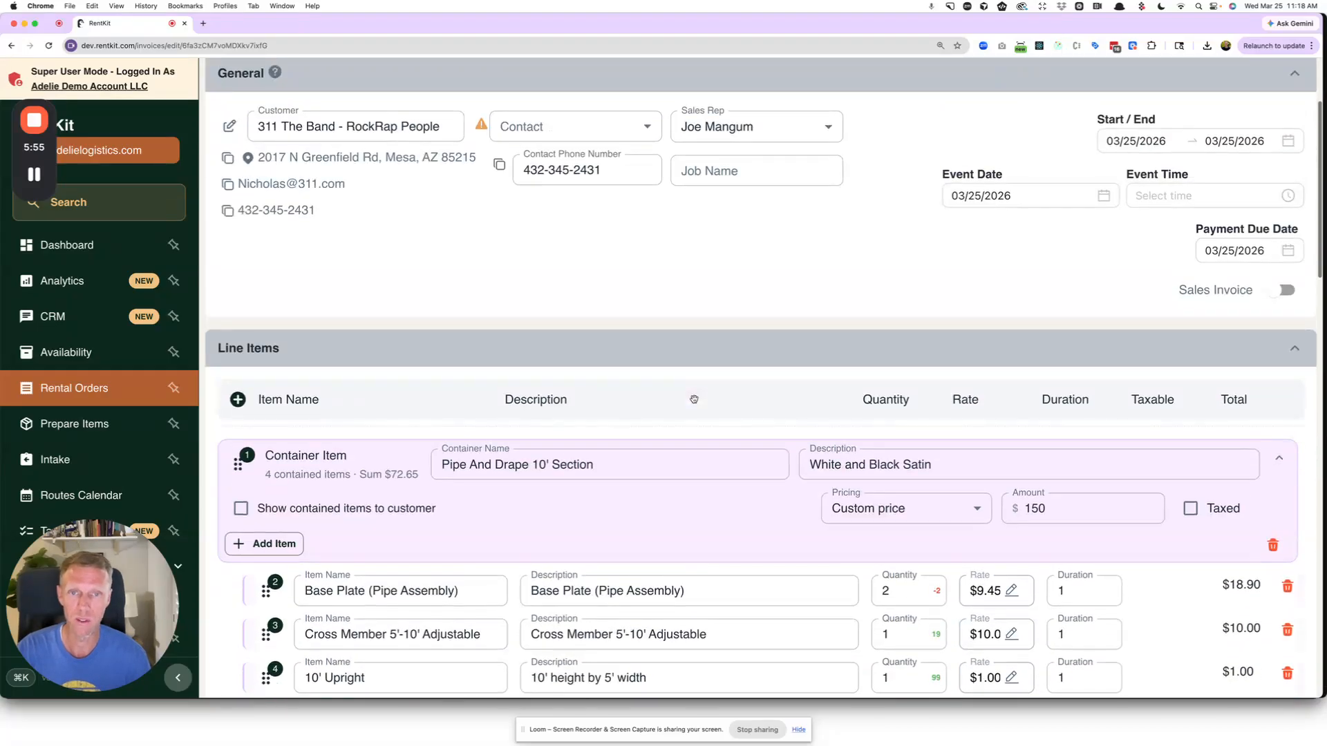
scroll(694, 399, down, 5)
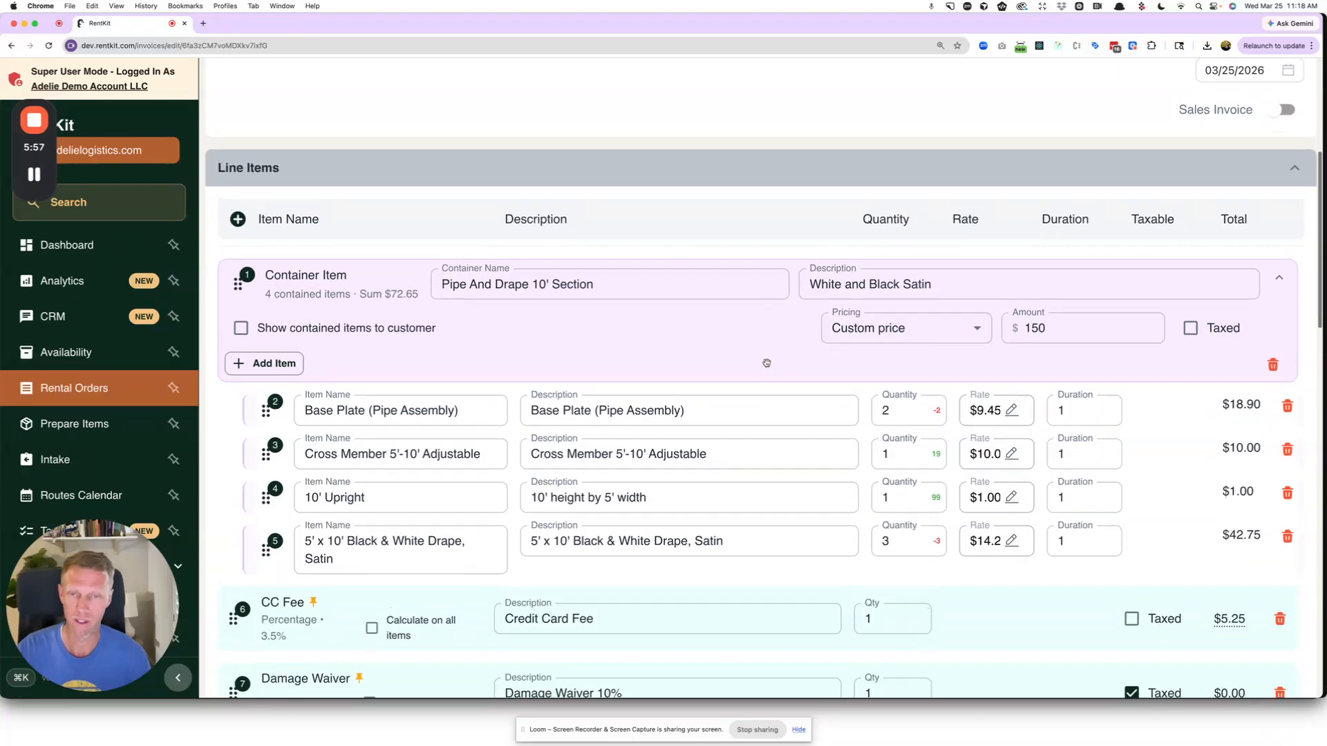
scroll(766, 363, down, 2)
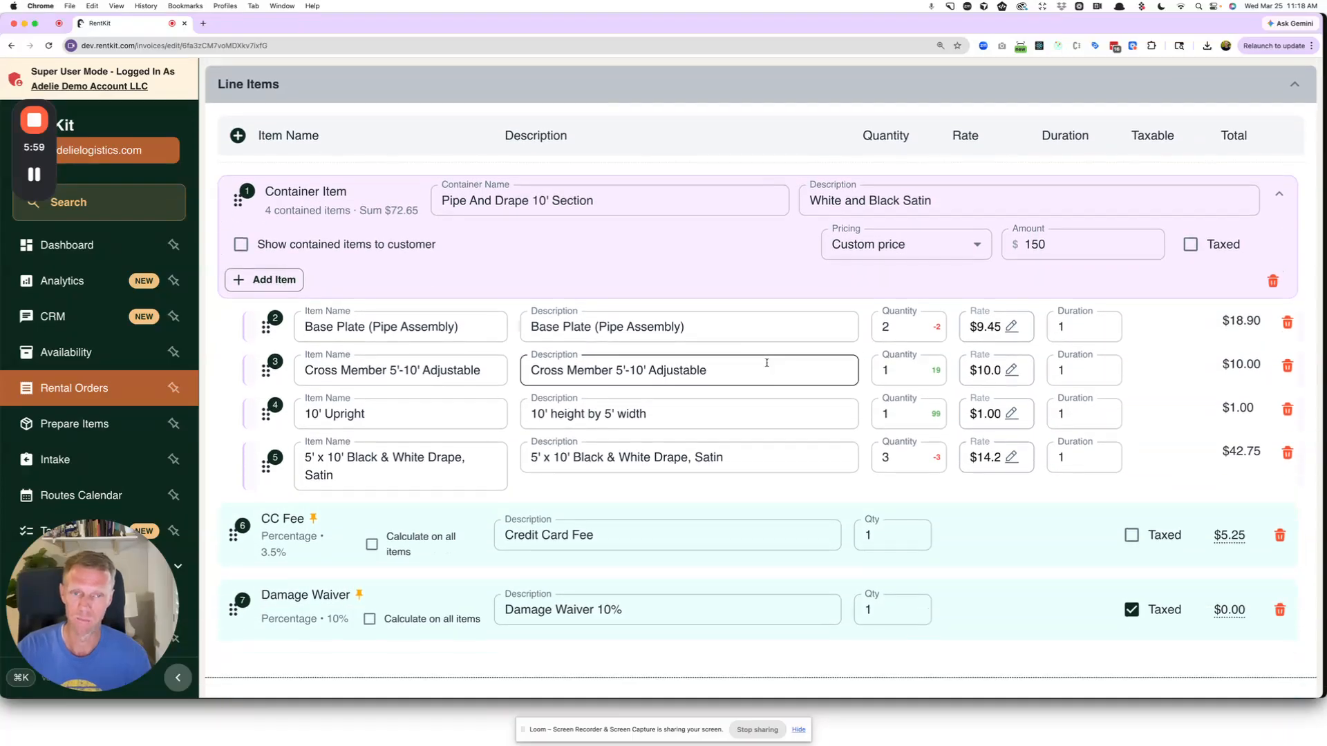